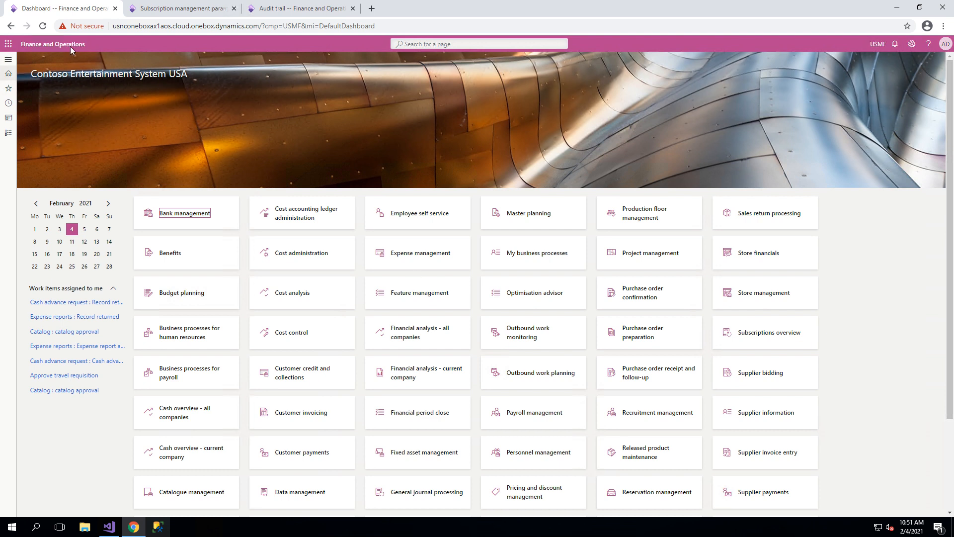
# Step: Open the Subscription management cockpit and select the customer Forest Wholesales
pyautogui.click(9, 62)
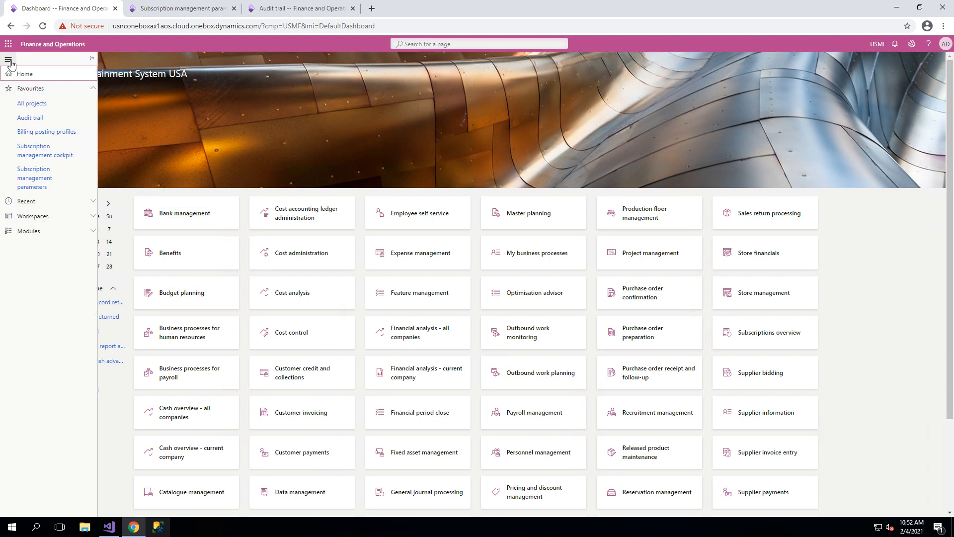
pyautogui.click(31, 89)
pyautogui.click(37, 134)
pyautogui.scroll(-4, 43, 262)
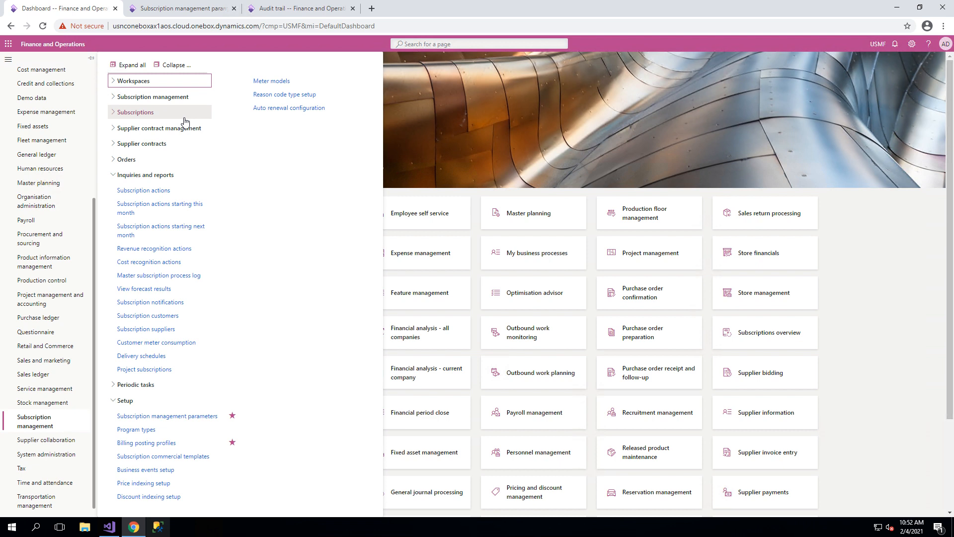
pyautogui.click(144, 101)
pyautogui.click(152, 113)
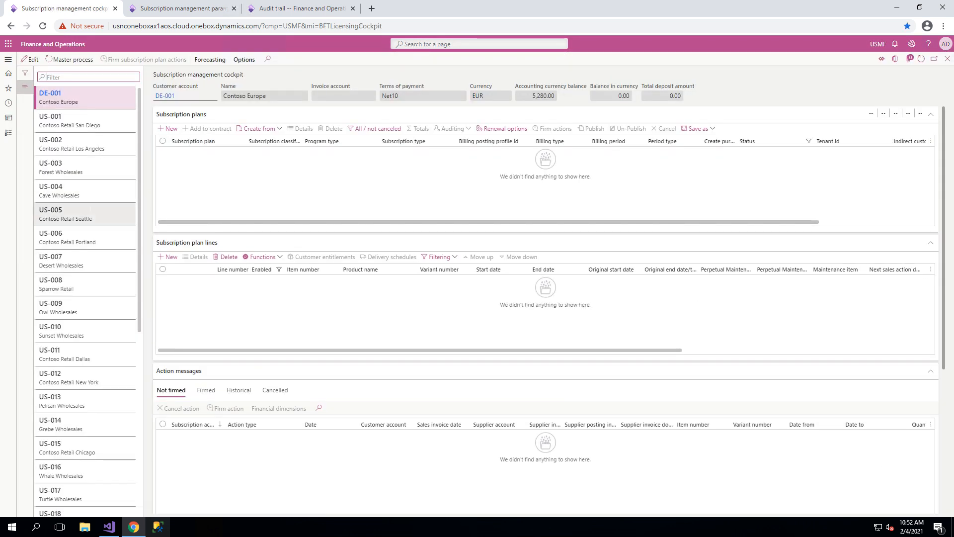
pyautogui.click(89, 172)
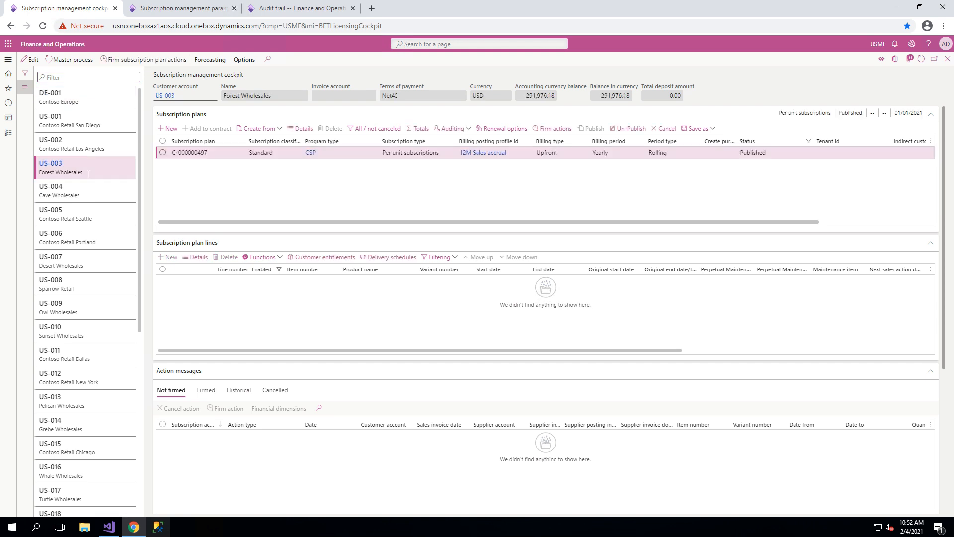
# Step: Create a CSP subscription plan with the 12M Sales accrual posting profile, yearly sales billing and a renewal term from 01/01/2021 to 31/12/2023
pyautogui.click(25, 86)
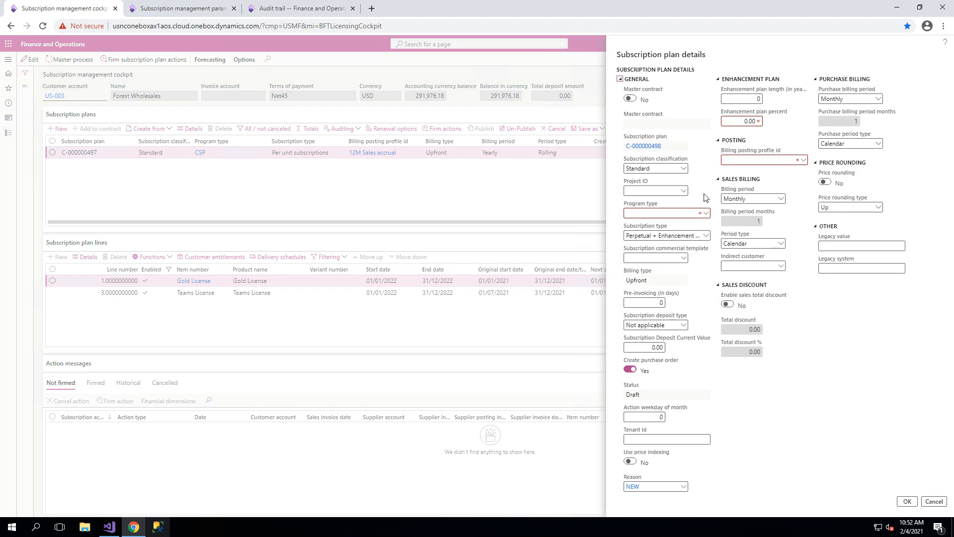
pyautogui.click(706, 213)
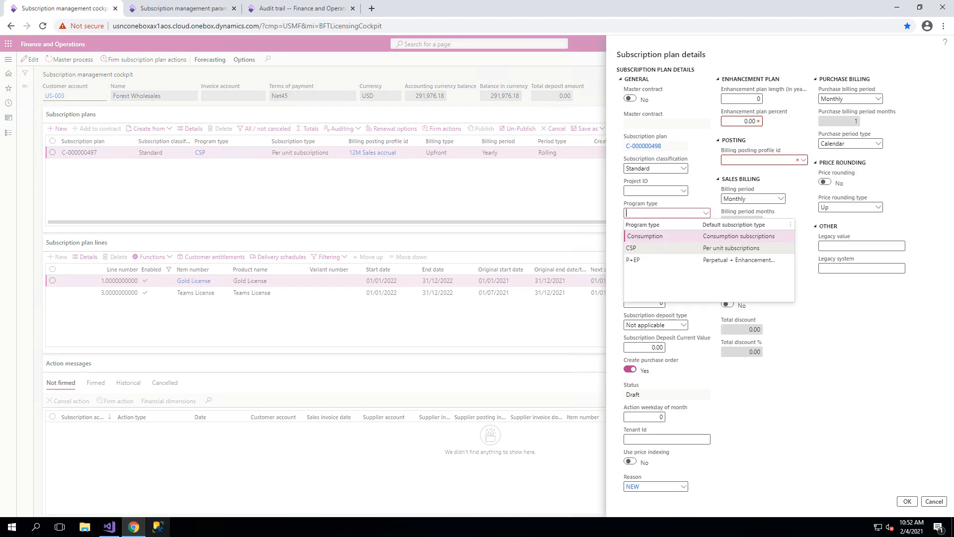
pyautogui.click(671, 247)
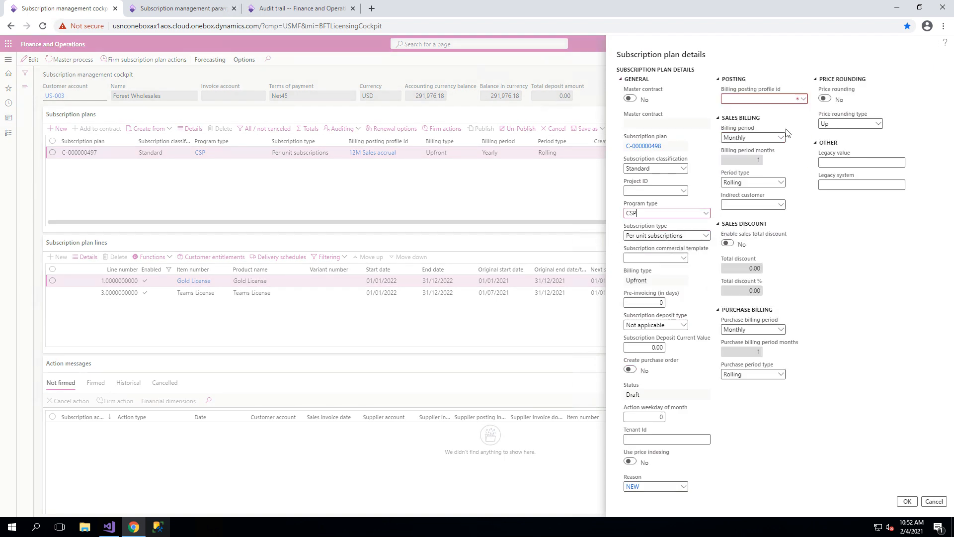
pyautogui.click(802, 102)
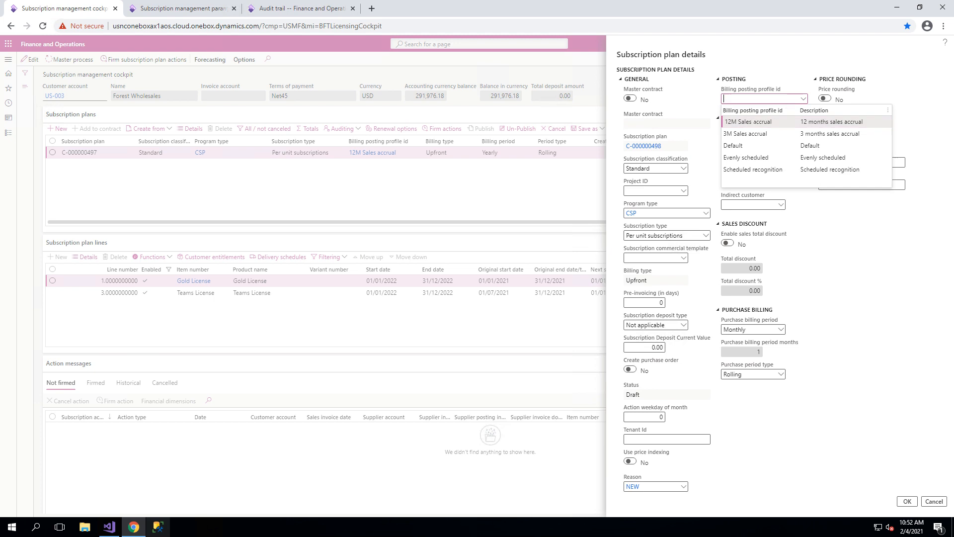
pyautogui.click(748, 122)
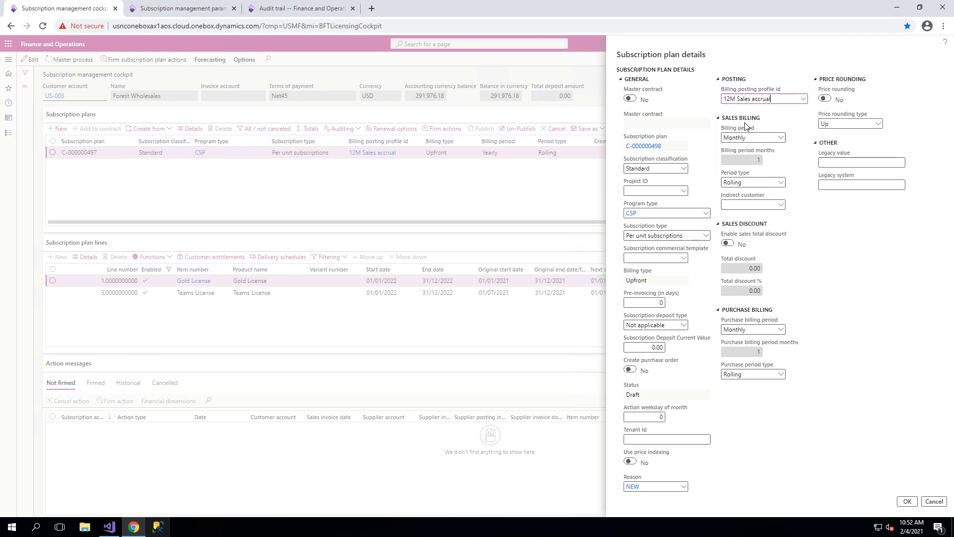
pyautogui.click(780, 138)
pyautogui.click(730, 180)
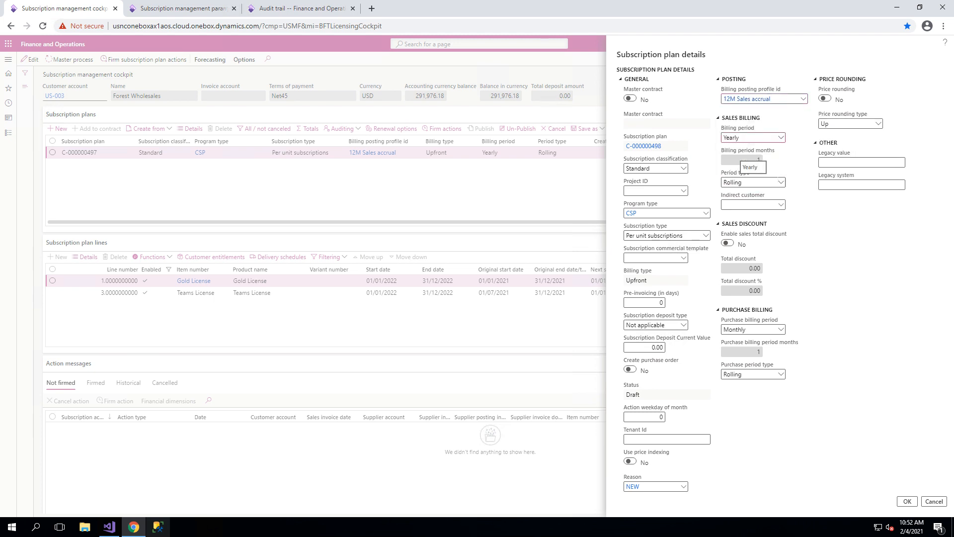
pyautogui.click(907, 501)
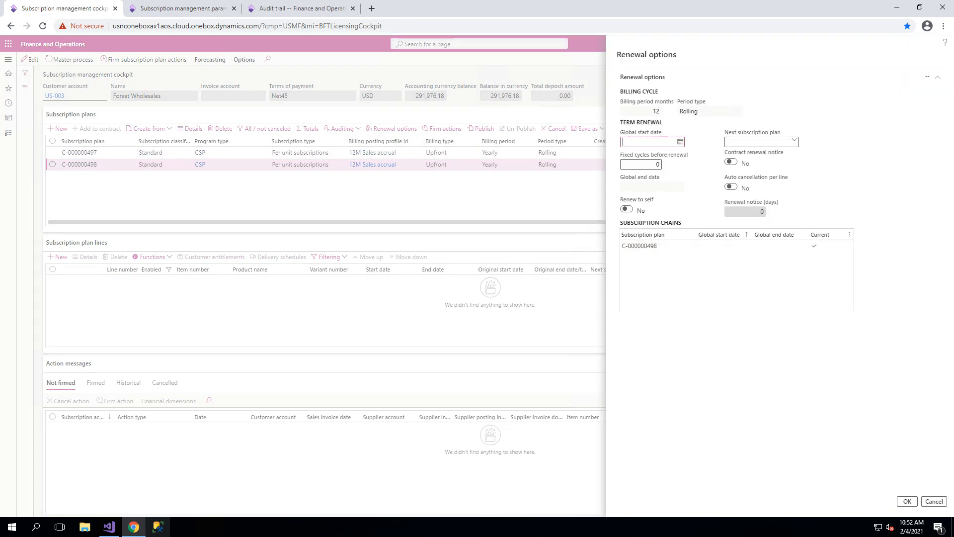
pyautogui.press('Tab')
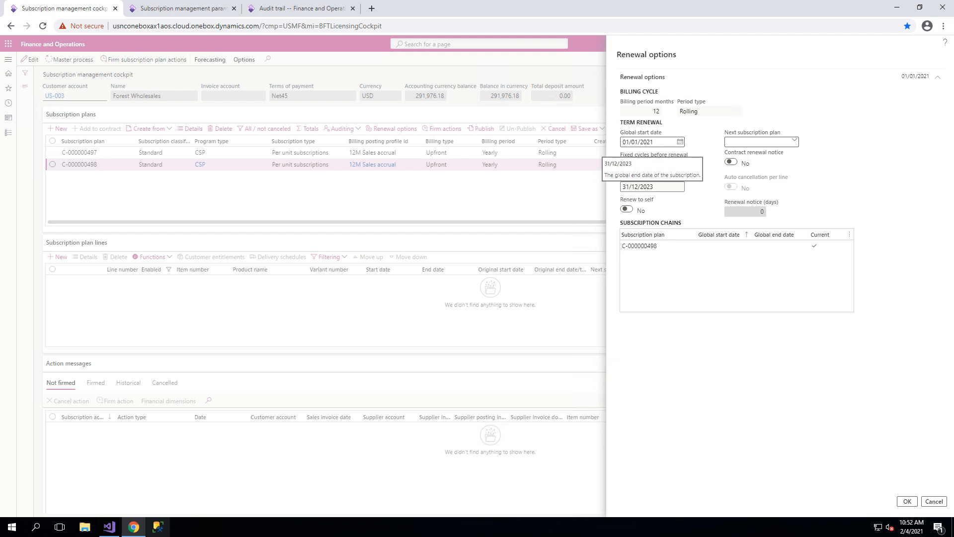
pyautogui.click(906, 500)
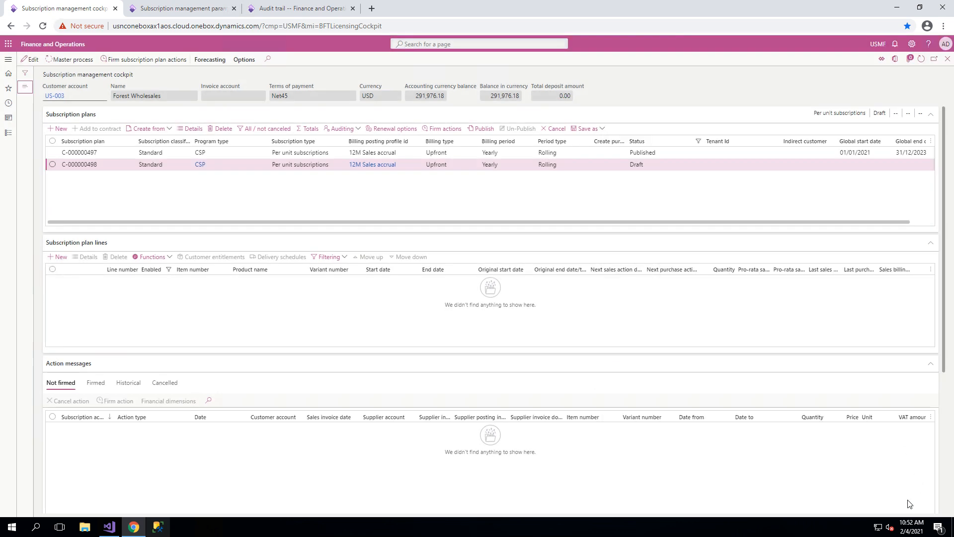
# Step: Add a Gold License line to the new subscription plan, keeping the 12M Sales accrual billing posting profile
pyautogui.click(59, 258)
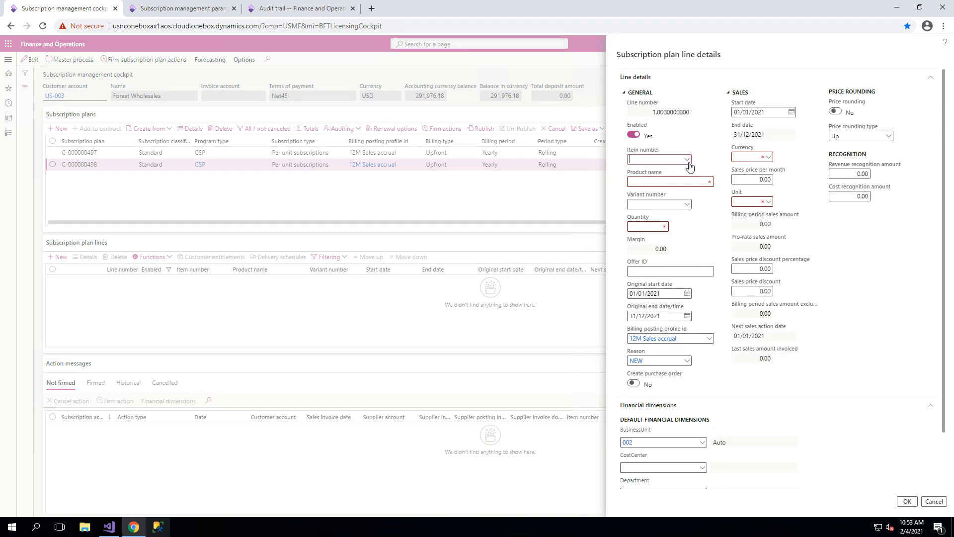
pyautogui.click(688, 161)
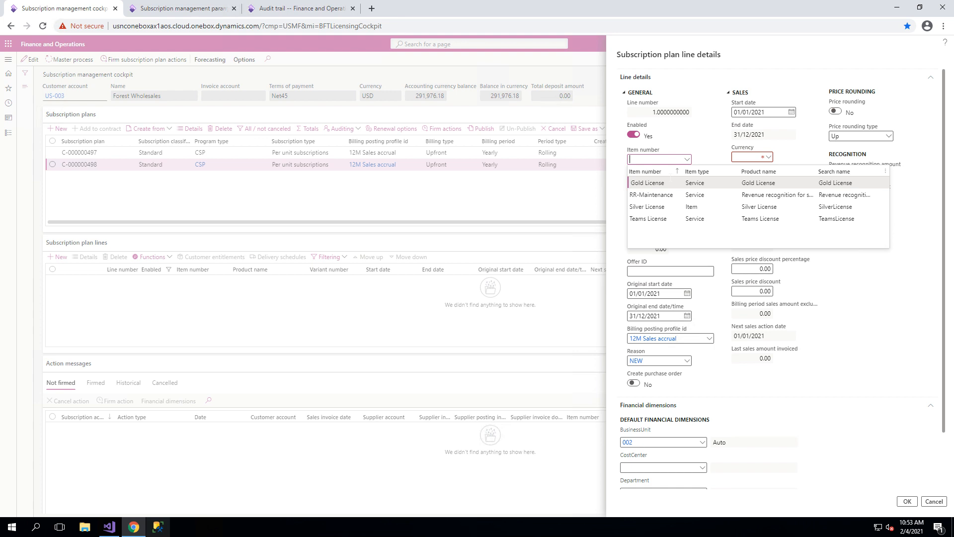
pyautogui.click(671, 182)
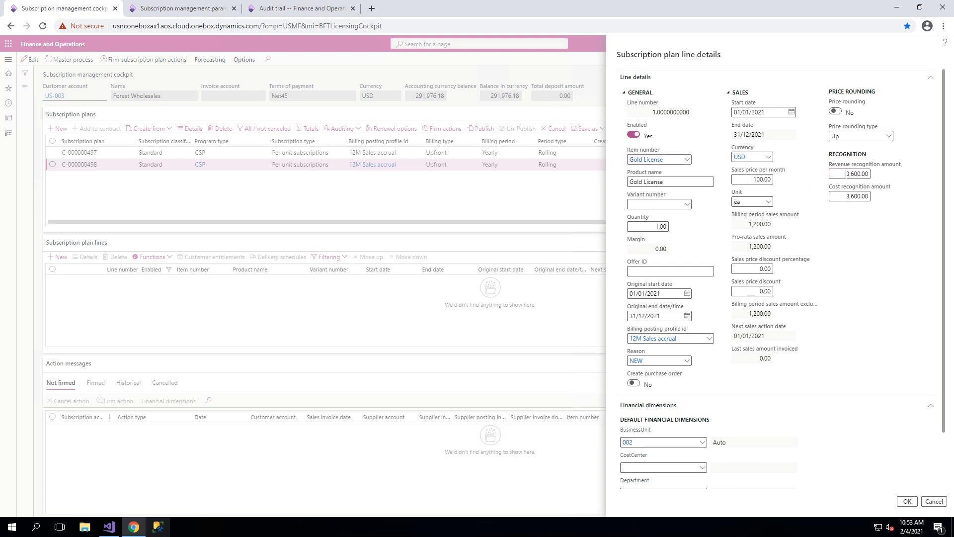
pyautogui.click(842, 173)
pyautogui.moveTo(677, 338); pyautogui.dragTo(632, 338)
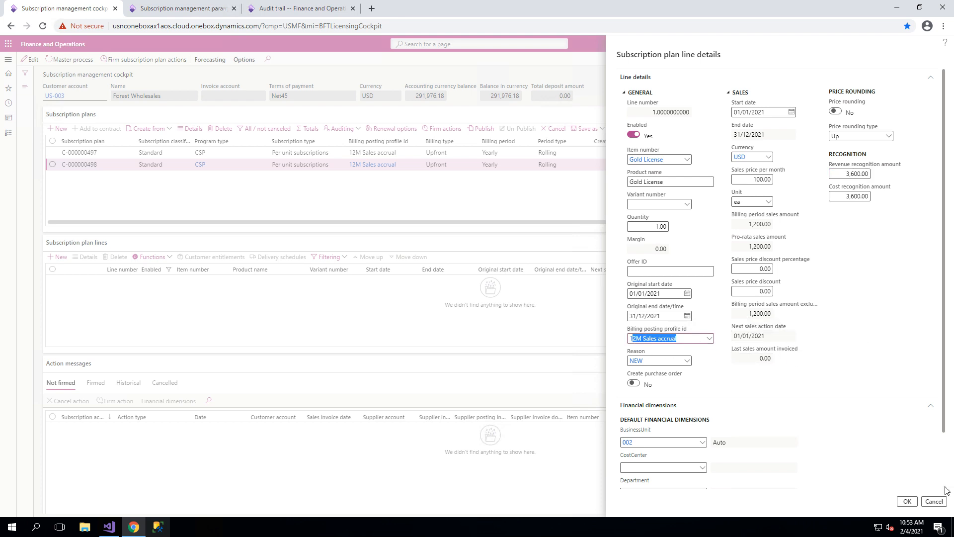
pyautogui.click(910, 502)
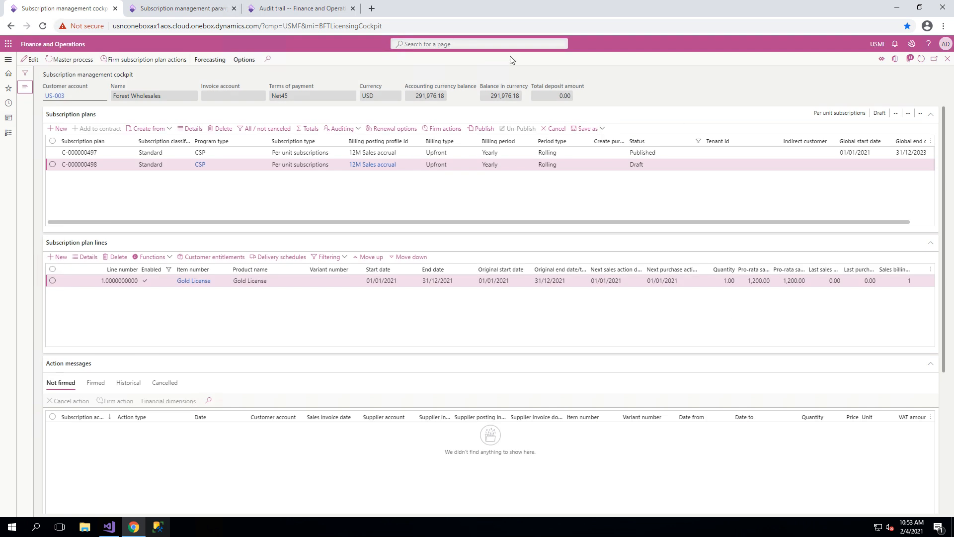
# Step: Publish the new subscription plan and run the master subscription process for it
pyautogui.click(486, 128)
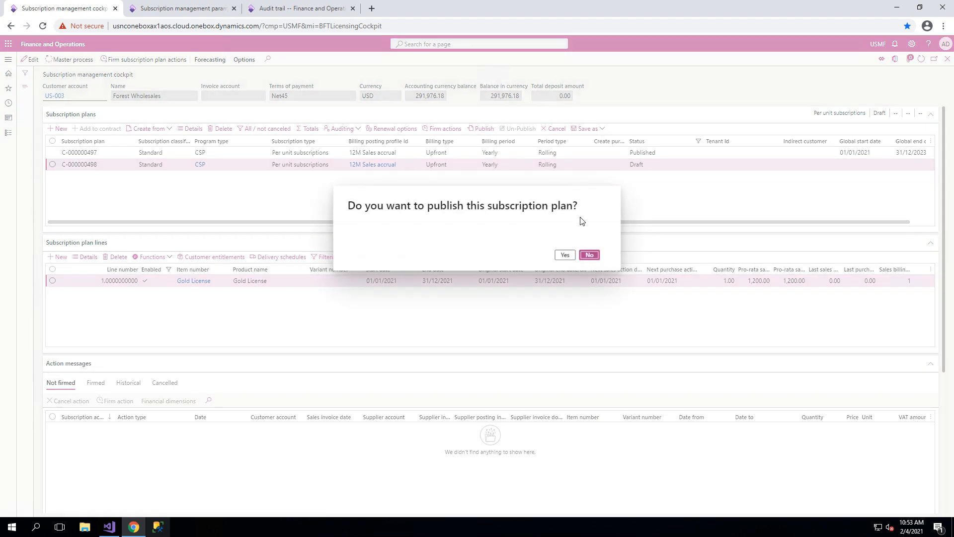
pyautogui.click(566, 255)
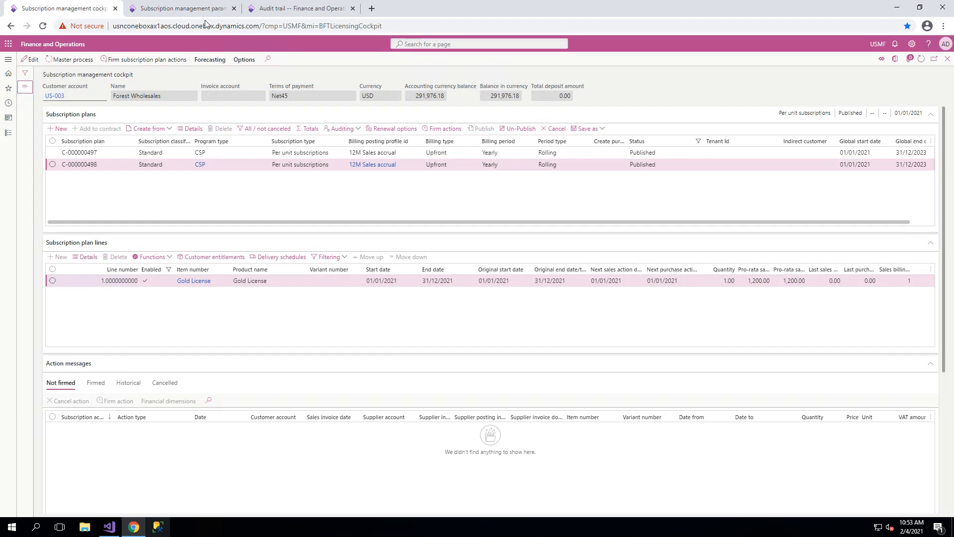
pyautogui.click(64, 63)
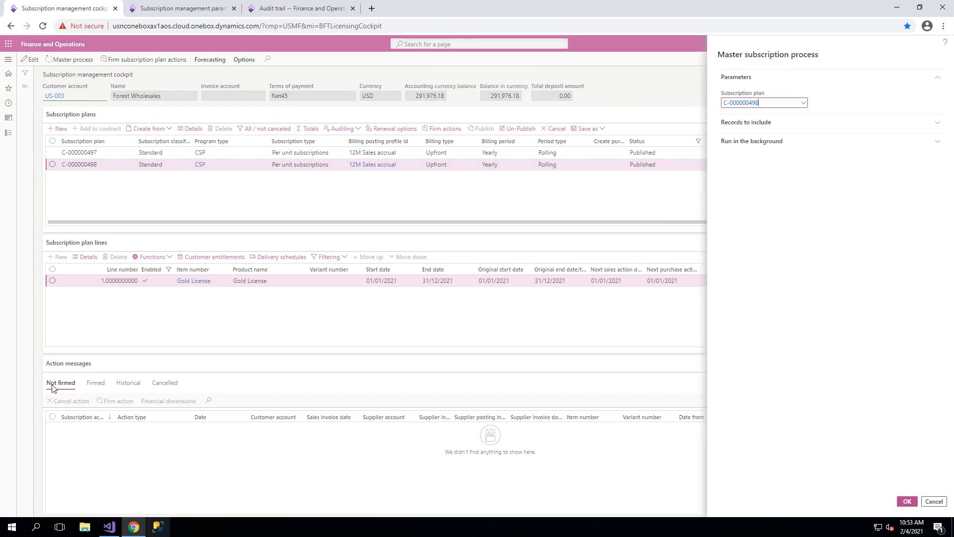
pyautogui.click(912, 502)
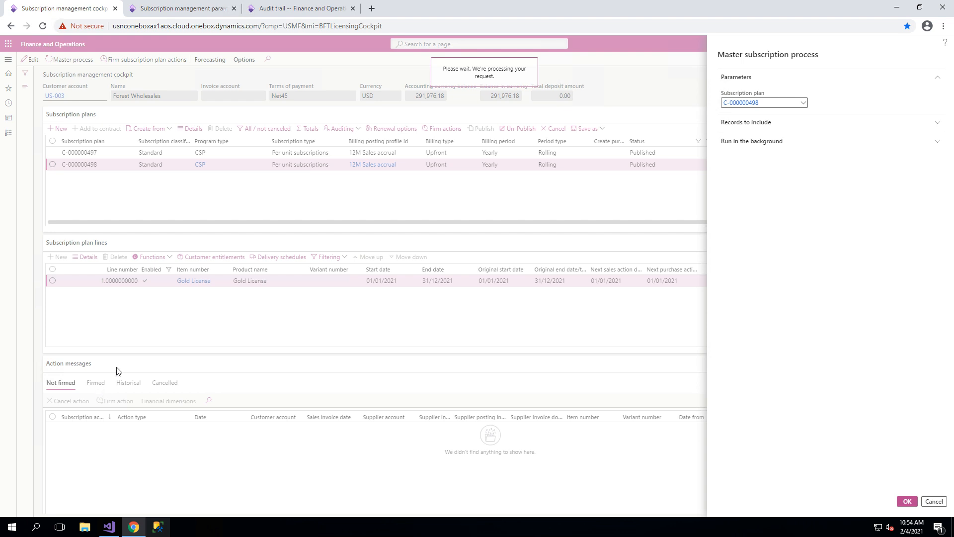
# Step: Review the test mode settings and the subscription action settings in the Subscription management parameters
pyautogui.click(195, 15)
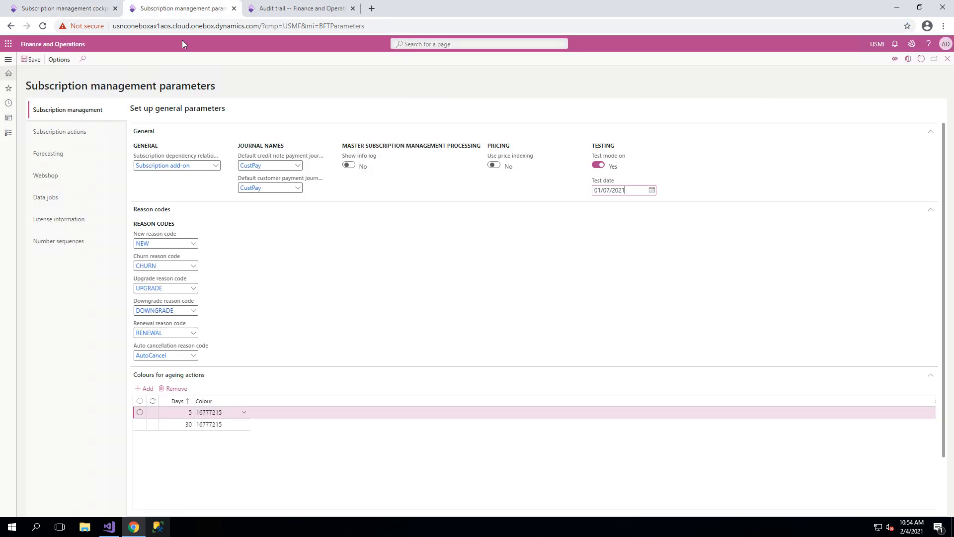
pyautogui.click(81, 133)
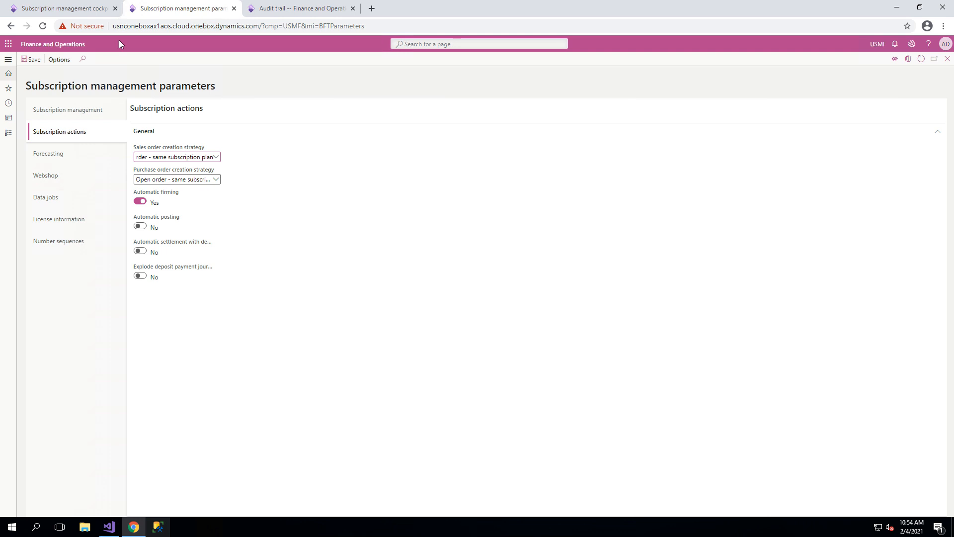
pyautogui.click(56, 111)
# Step: Post the firmed sales order invoice action for the Gold License line in the Subscription management cockpit
pyautogui.click(76, 10)
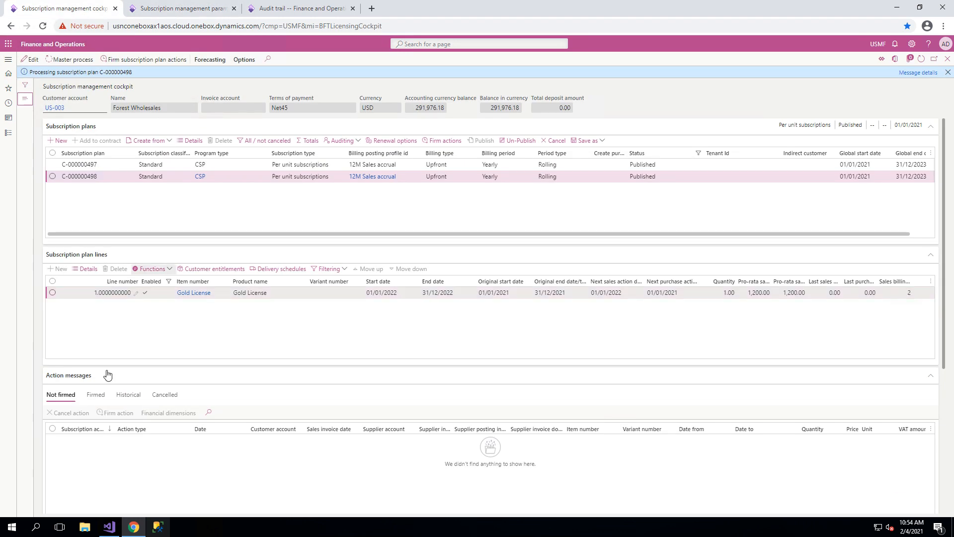
pyautogui.click(95, 394)
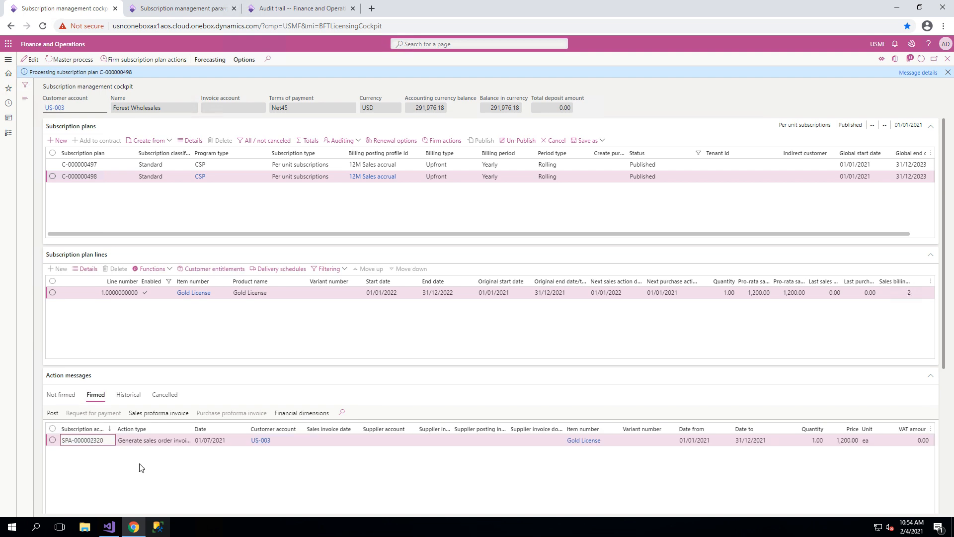
pyautogui.click(52, 440)
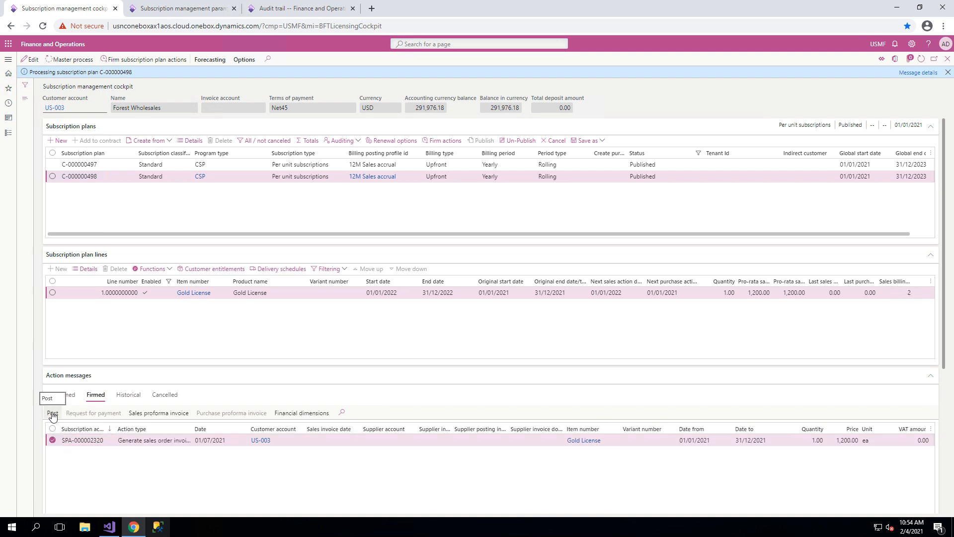
pyautogui.click(52, 413)
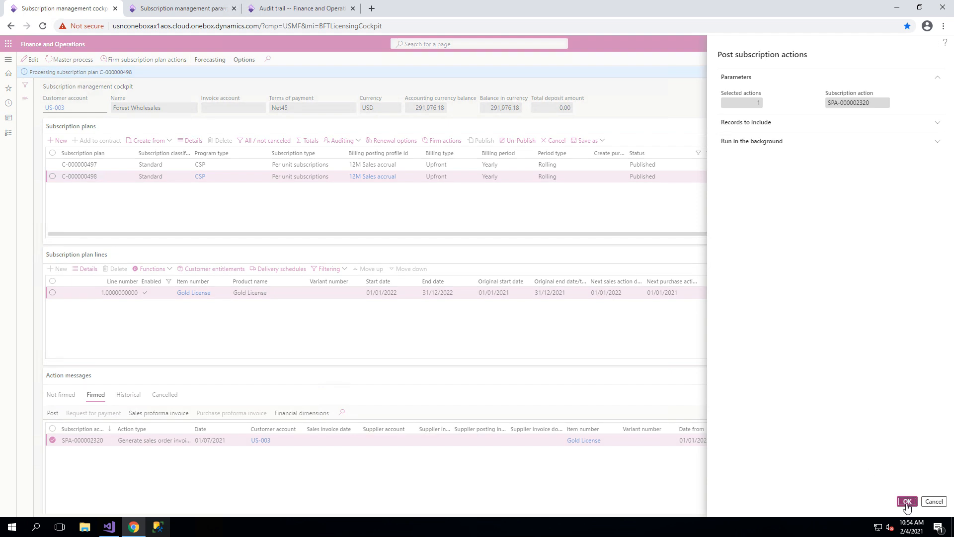
pyautogui.click(906, 502)
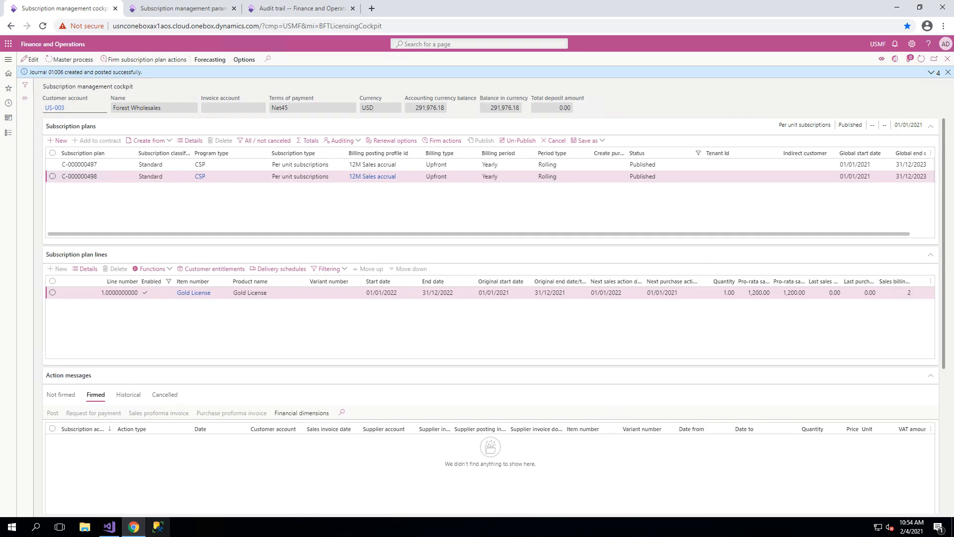
# Step: Check the plan's historical actions and refresh the audit trail to examine the voucher transactions of the newly posted invoice
pyautogui.click(128, 394)
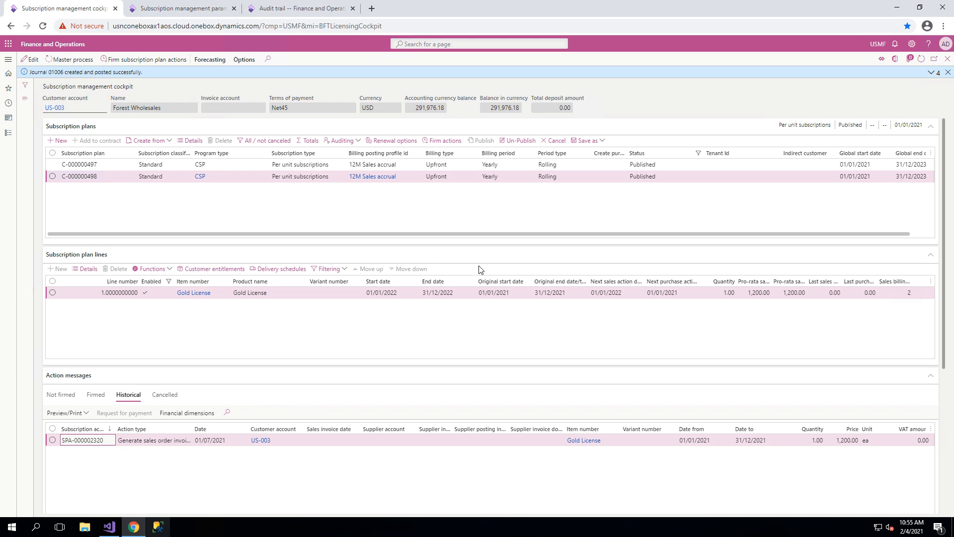
pyautogui.click(301, 9)
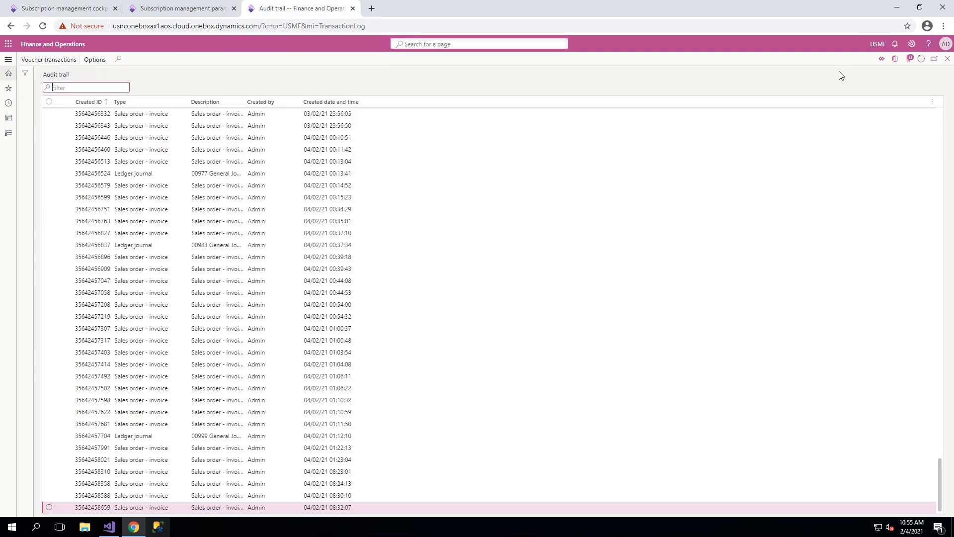
pyautogui.click(920, 59)
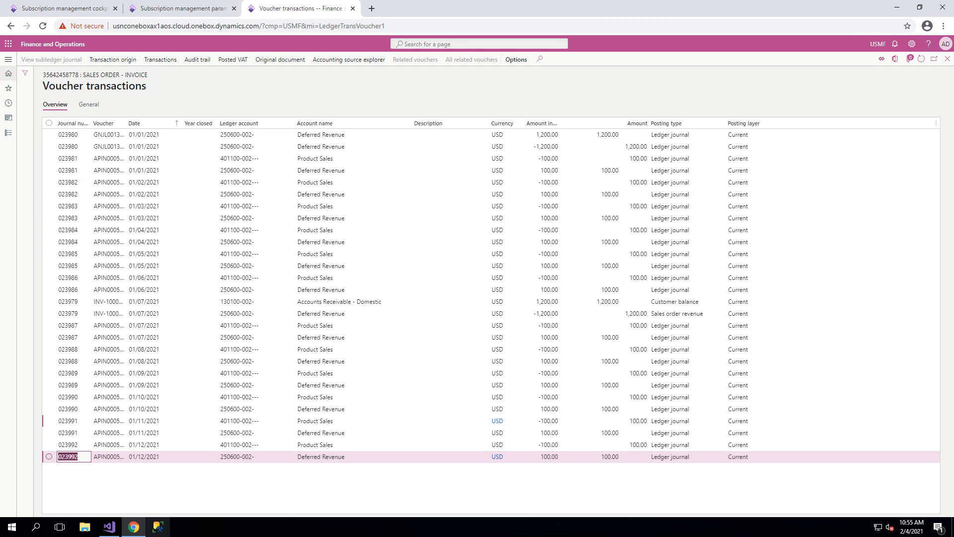
# Step: Return to the Subscription management cockpit and un-publish the subscription plan that contains the invoiced Gold License line
pyautogui.click(94, 9)
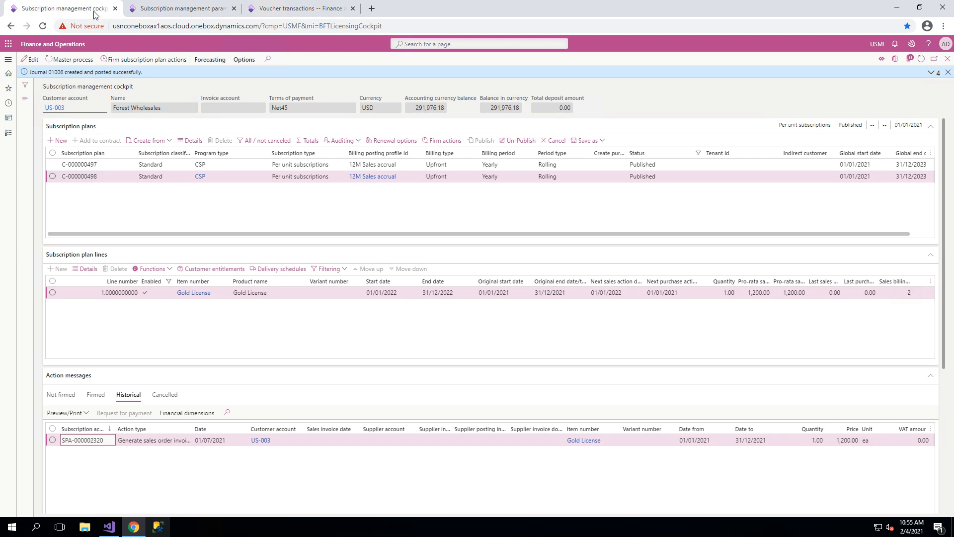
pyautogui.click(947, 73)
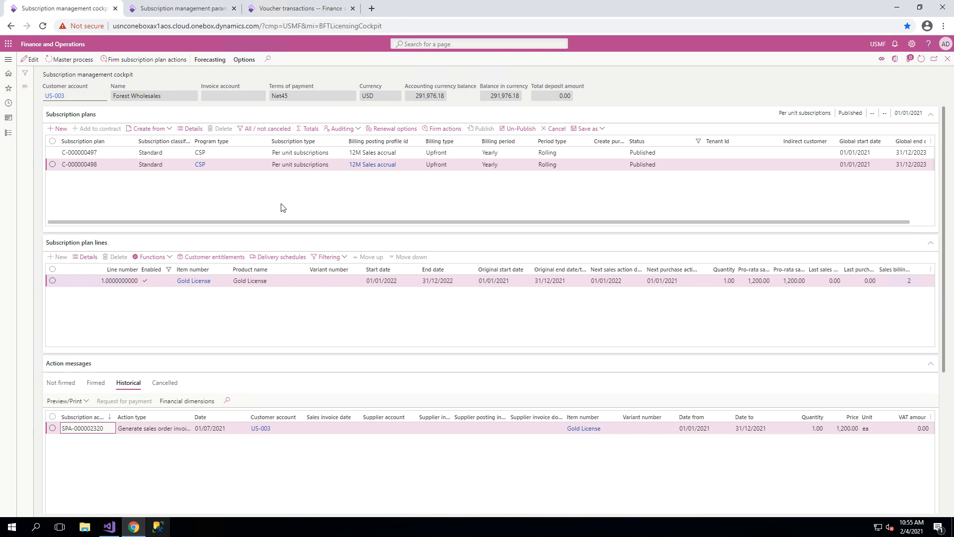
pyautogui.click(519, 129)
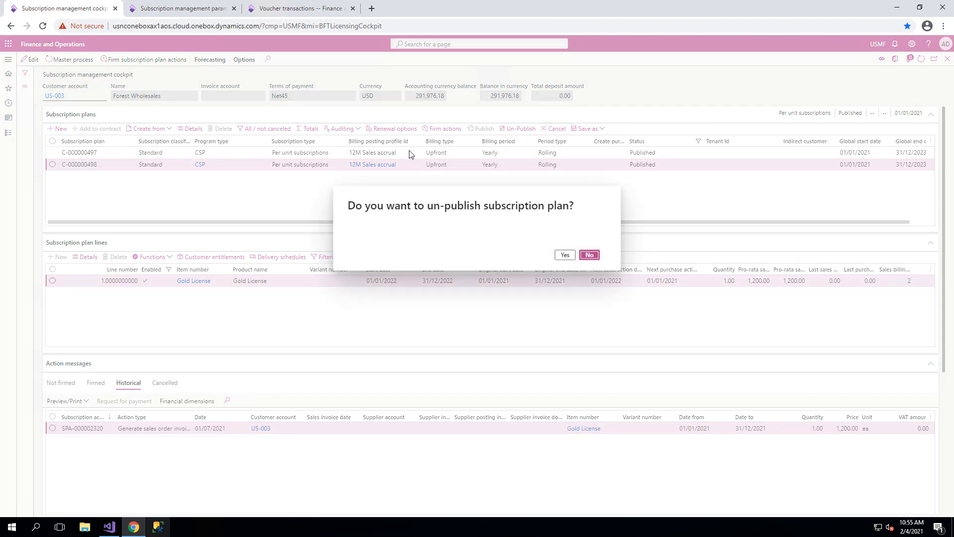
pyautogui.click(564, 255)
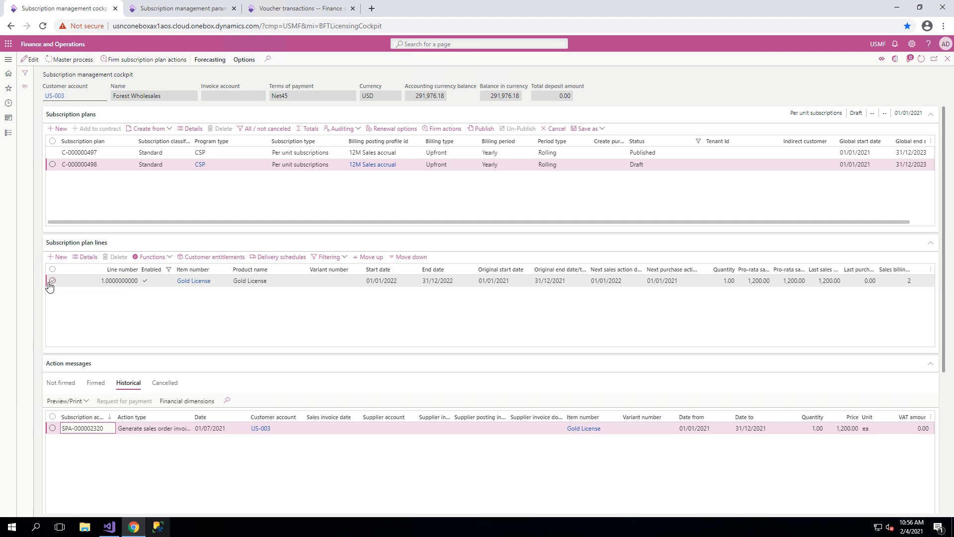
# Step: Start a credit note for the Gold License plan line with 01/07/2021 as its start date
pyautogui.click(52, 281)
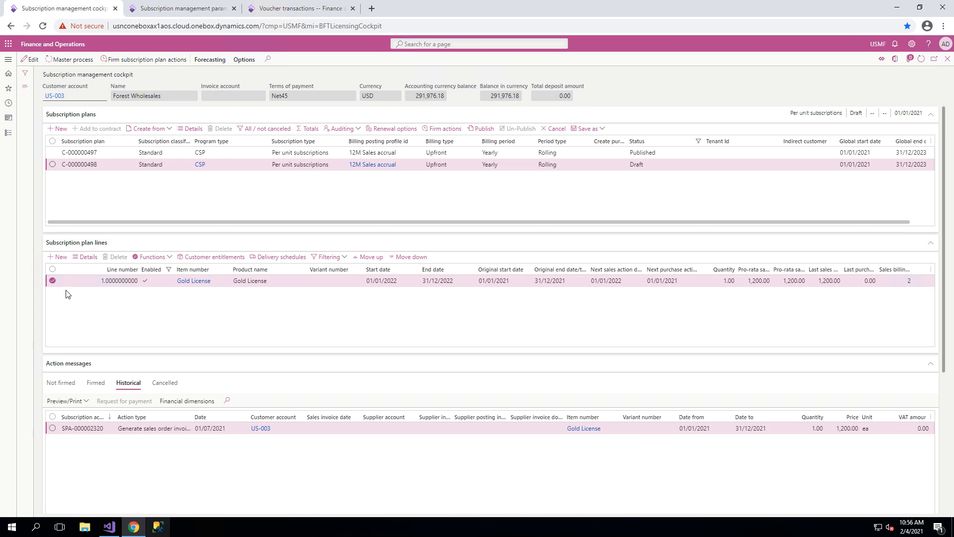
pyautogui.click(152, 257)
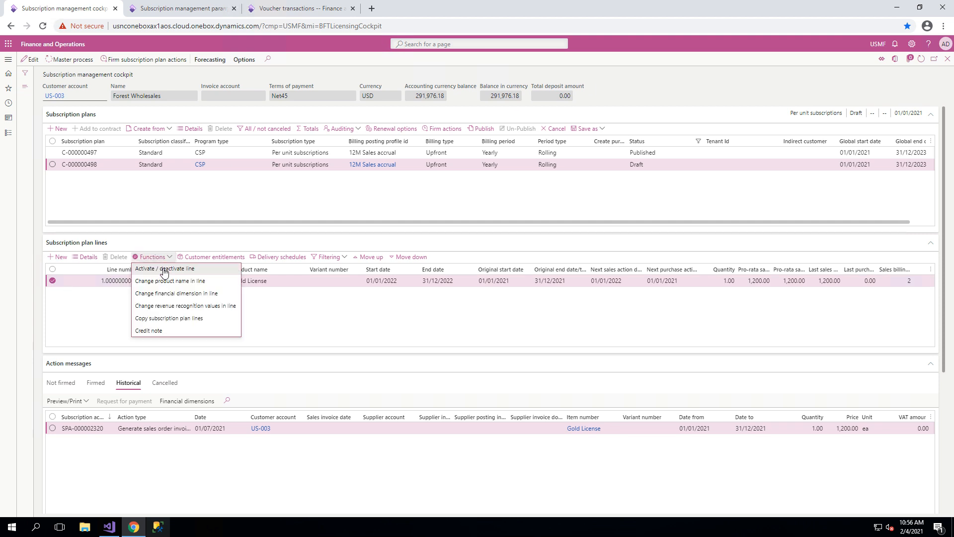
pyautogui.click(156, 331)
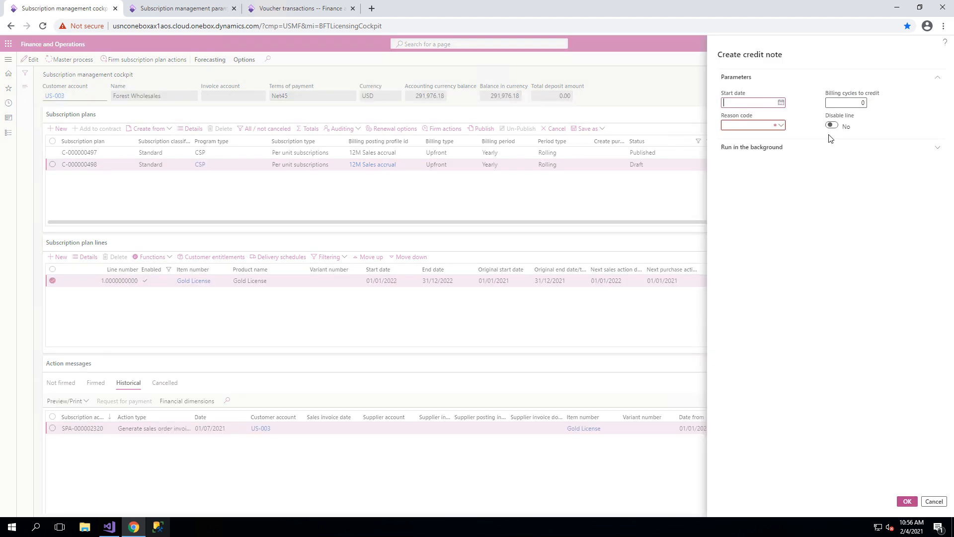
pyautogui.click(781, 102)
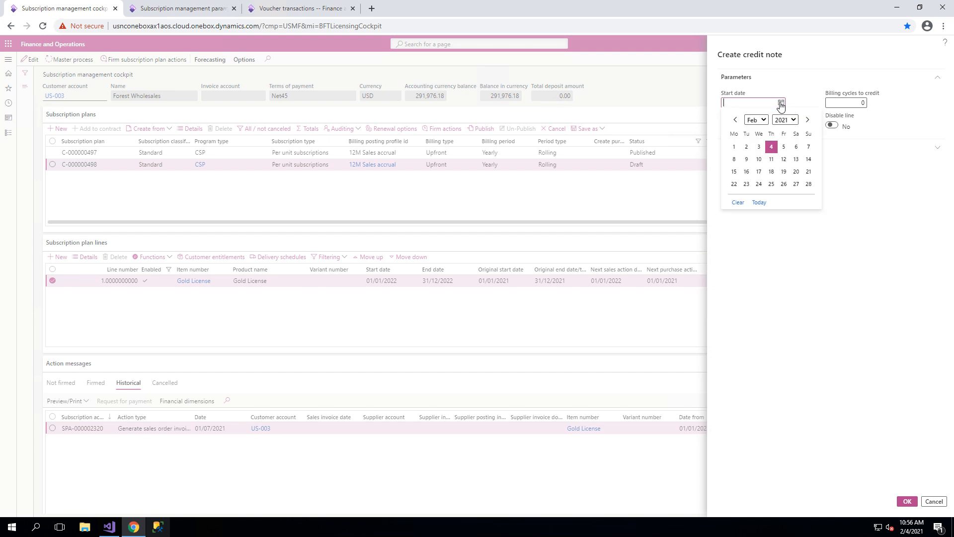
pyautogui.click(807, 121)
pyautogui.click(807, 120)
pyautogui.click(807, 120)
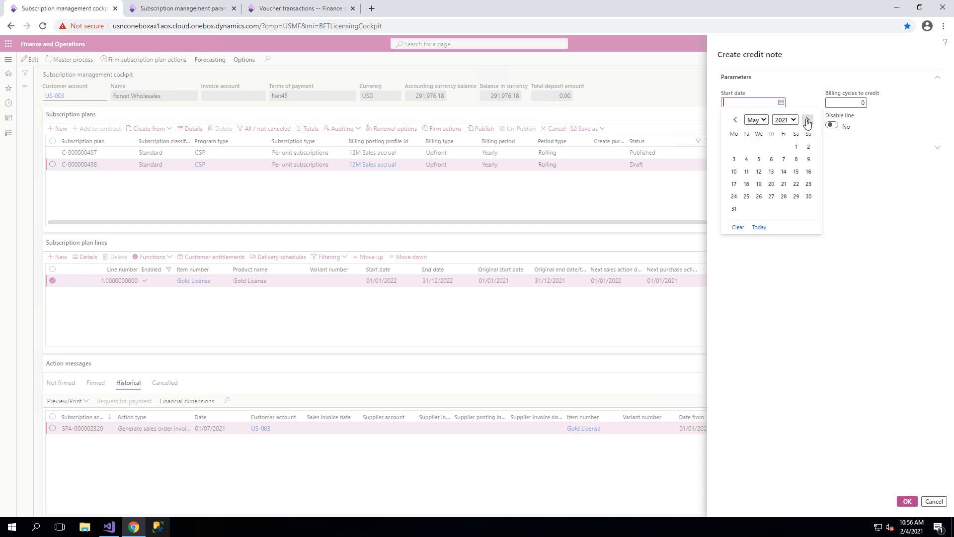
pyautogui.click(807, 121)
pyautogui.click(807, 121)
pyautogui.click(771, 147)
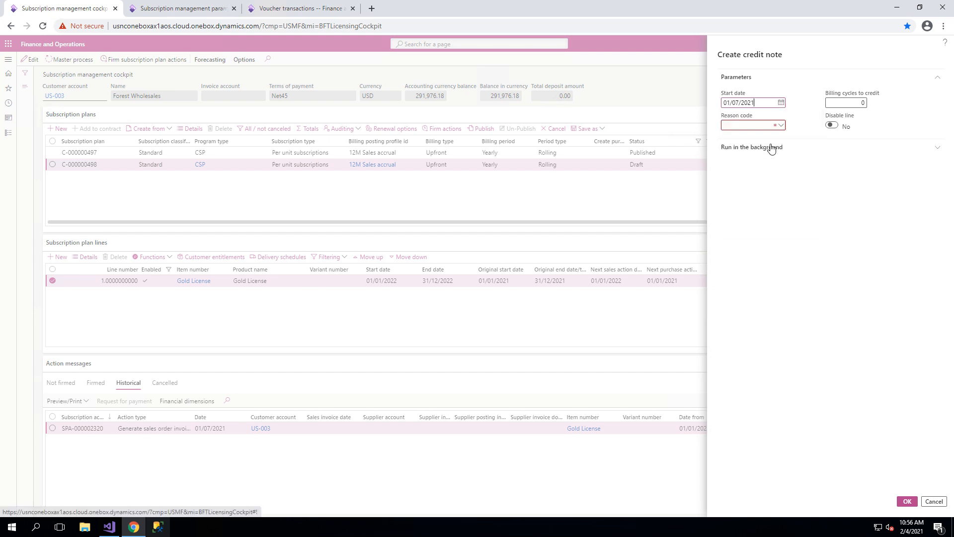
# Step: Give the credit note the reason code ERROR, enable disabling of the line, and create the credit note
pyautogui.click(781, 125)
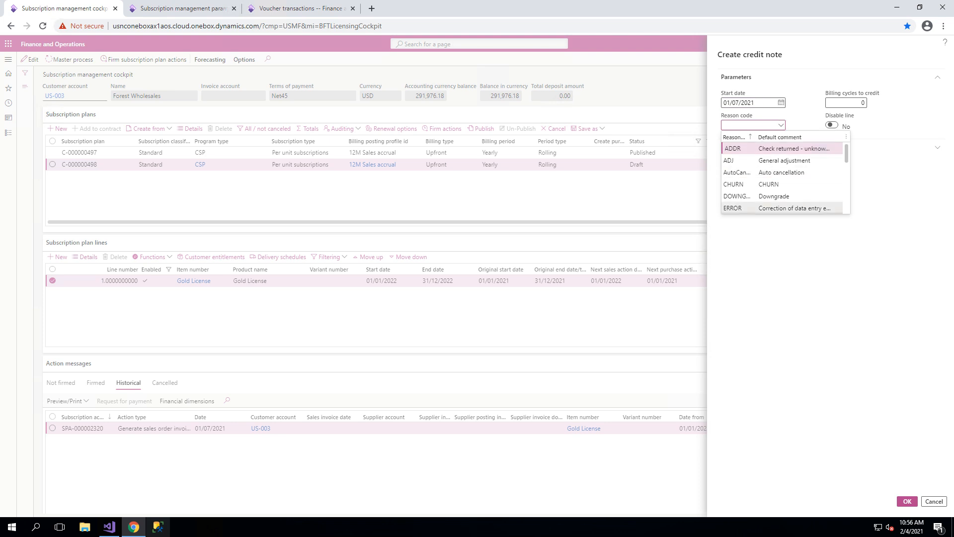
pyautogui.click(760, 208)
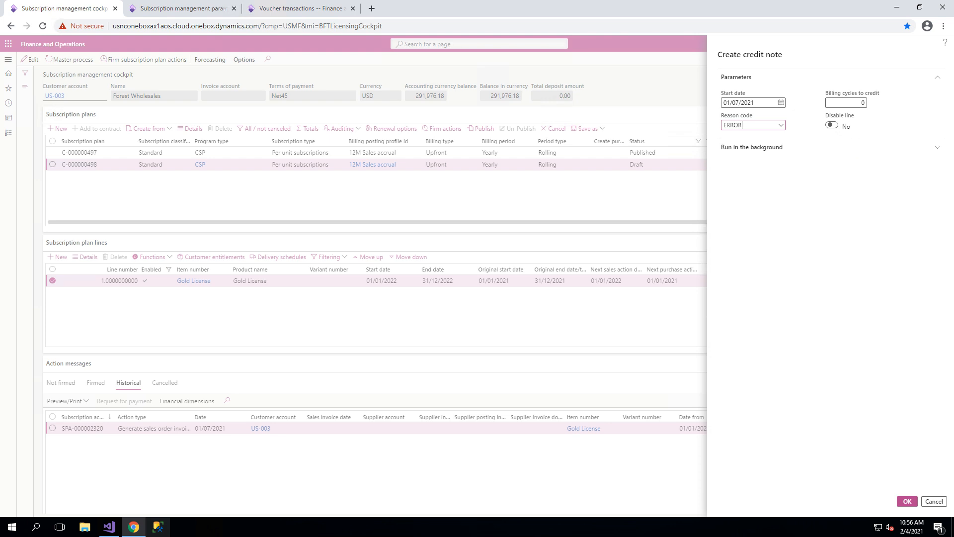
pyautogui.click(832, 125)
pyautogui.click(908, 501)
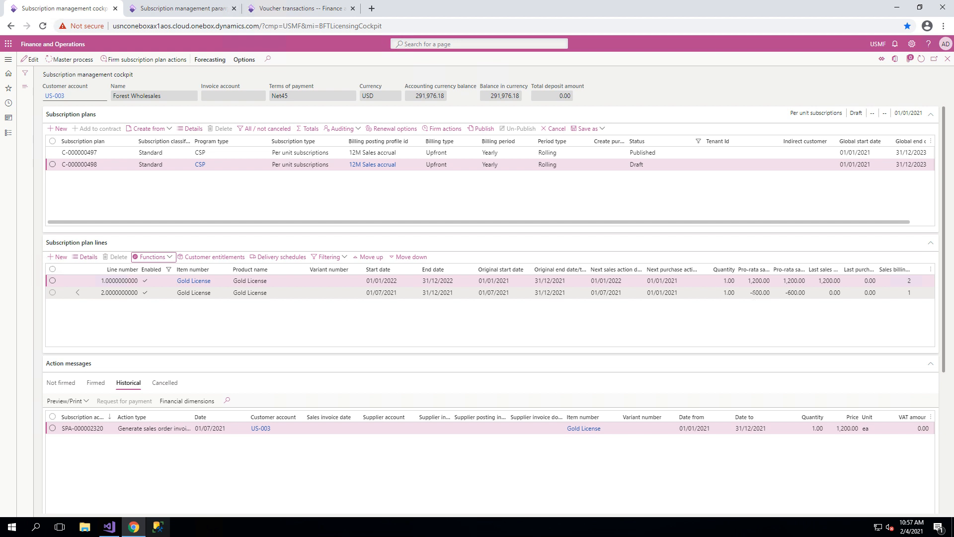
# Step: Add a Teams License line to the subscription plan with the reason DOWNGRADE
pyautogui.click(64, 260)
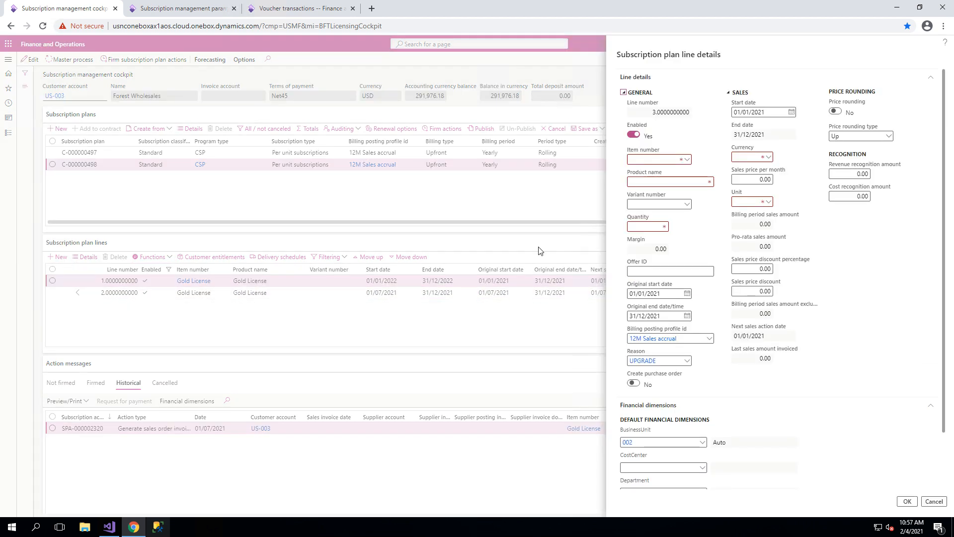
pyautogui.click(687, 160)
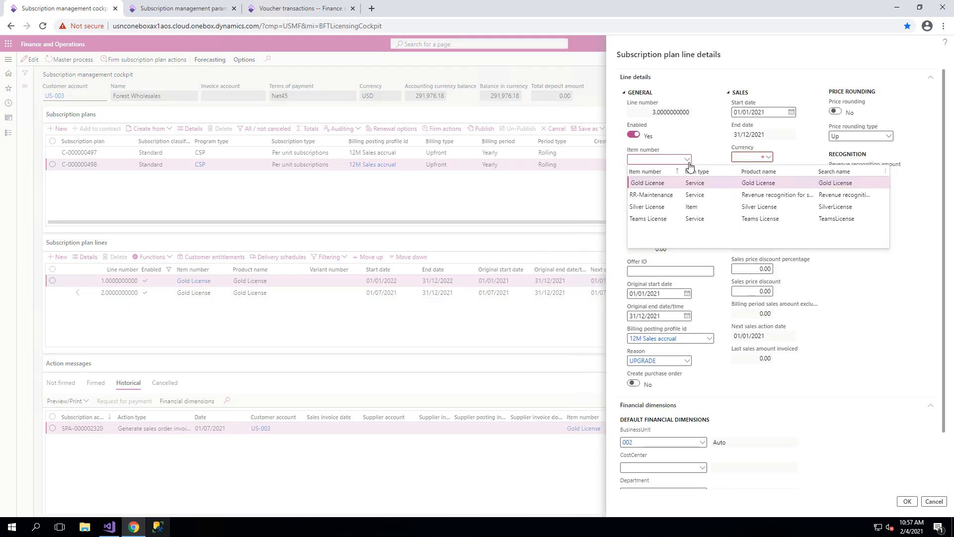
pyautogui.click(647, 219)
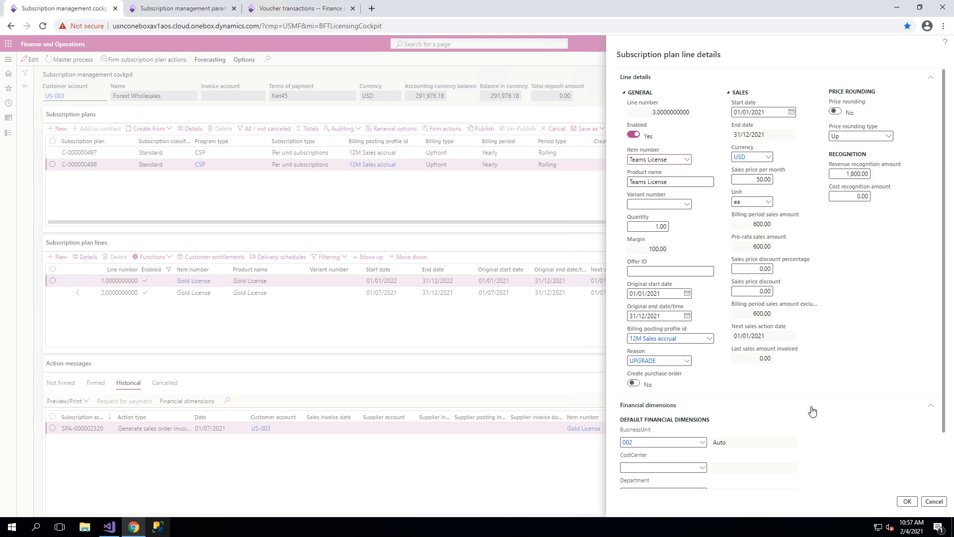
pyautogui.click(687, 360)
pyautogui.click(654, 384)
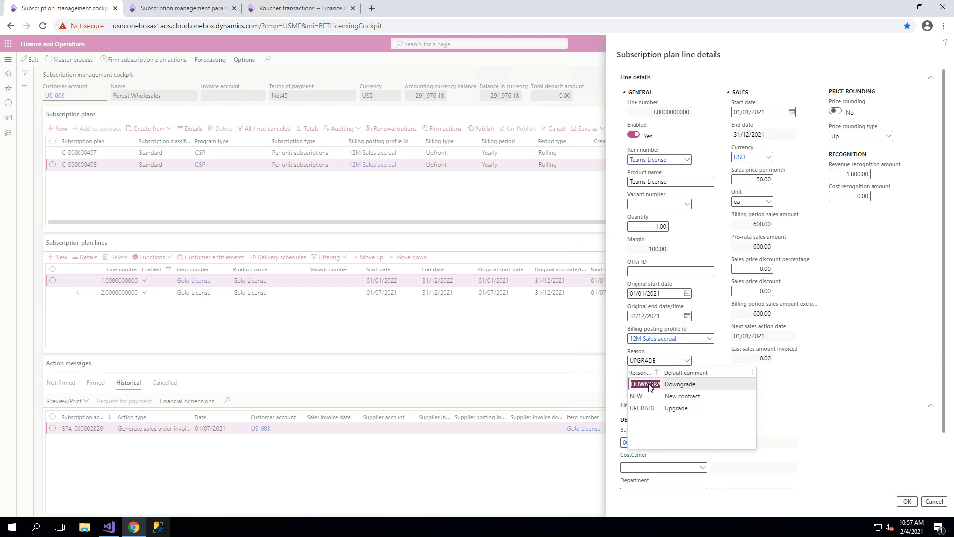
pyautogui.click(909, 501)
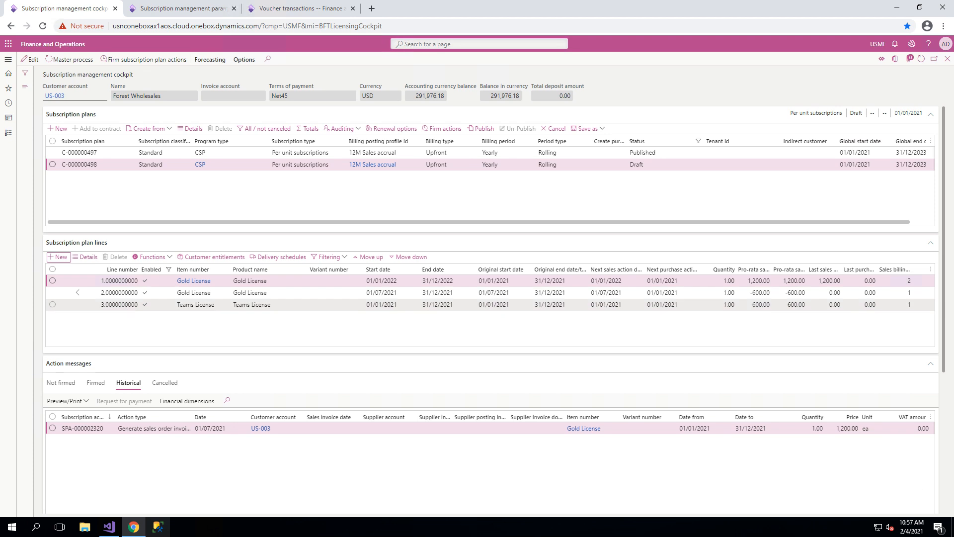
# Step: Set the sales start date of the new Teams License line to 01/07/2021
pyautogui.click(441, 304)
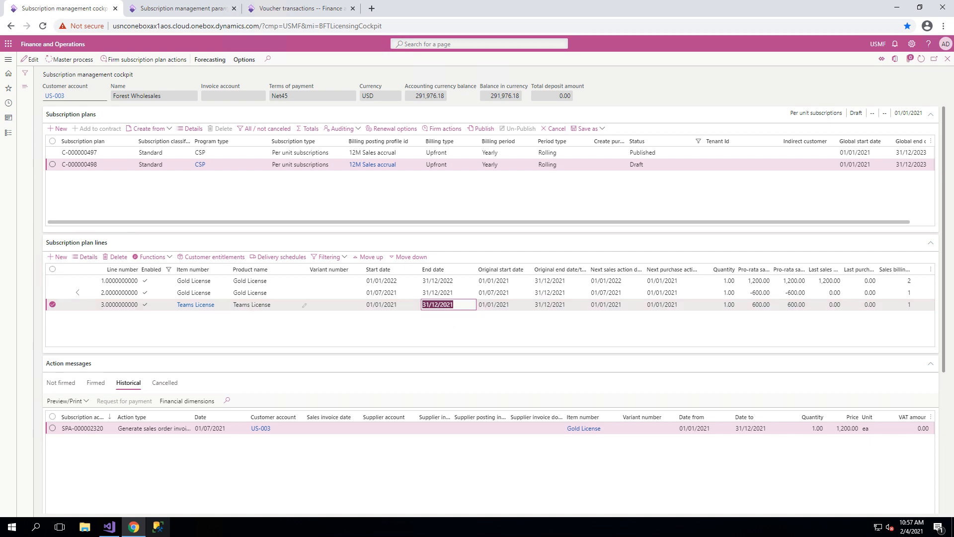
pyautogui.click(89, 256)
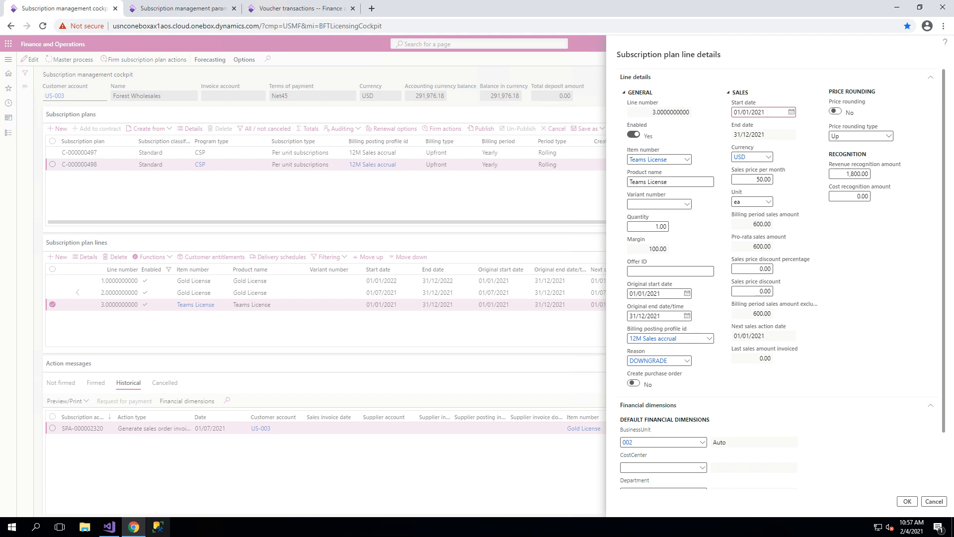
pyautogui.press('BackSpace')
pyautogui.write('7')
pyautogui.click(856, 246)
pyautogui.click(907, 501)
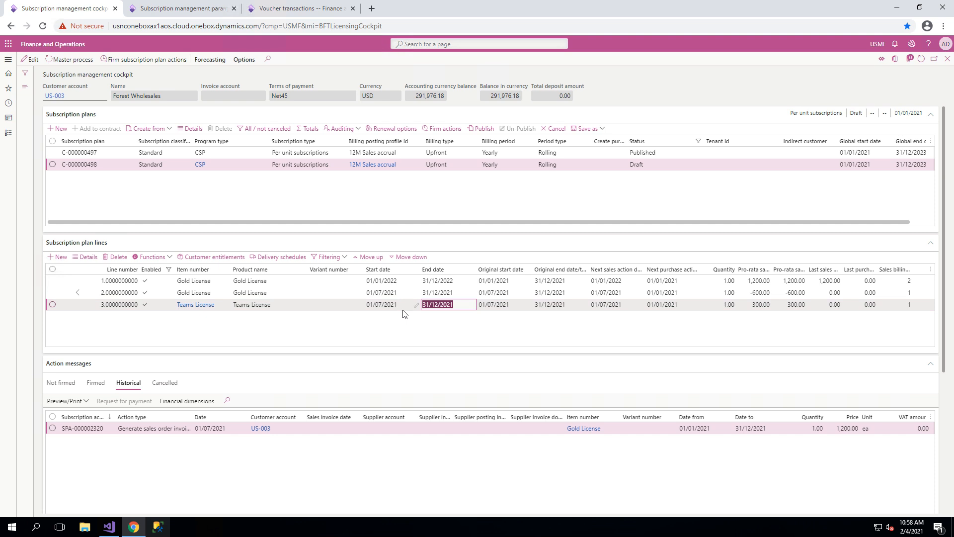
# Step: Publish the changed subscription plan and run the master subscription process for it
pyautogui.click(480, 130)
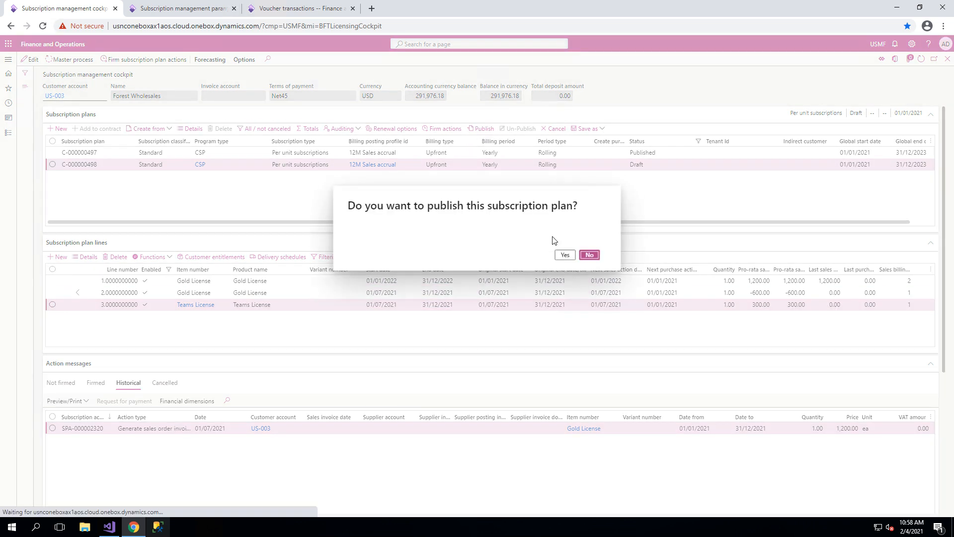
pyautogui.click(563, 258)
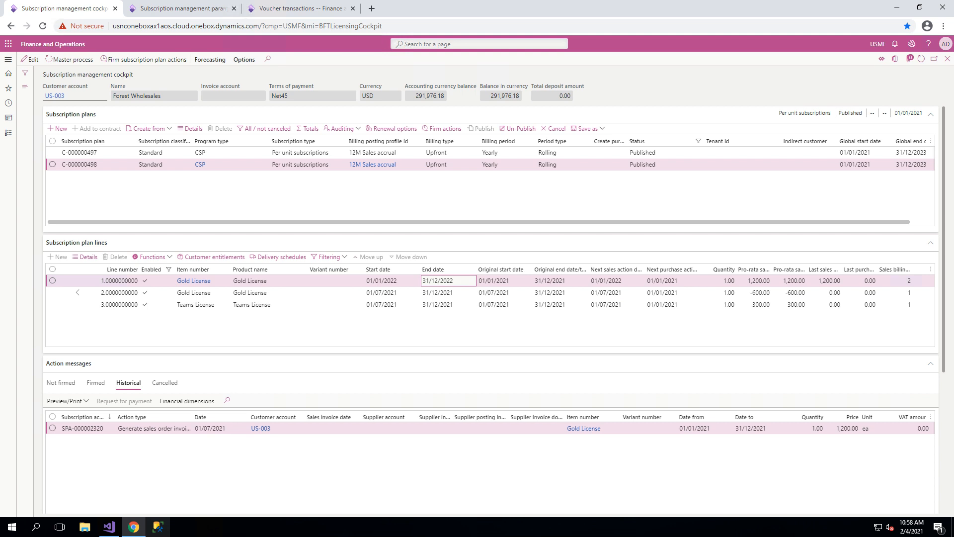
pyautogui.click(211, 12)
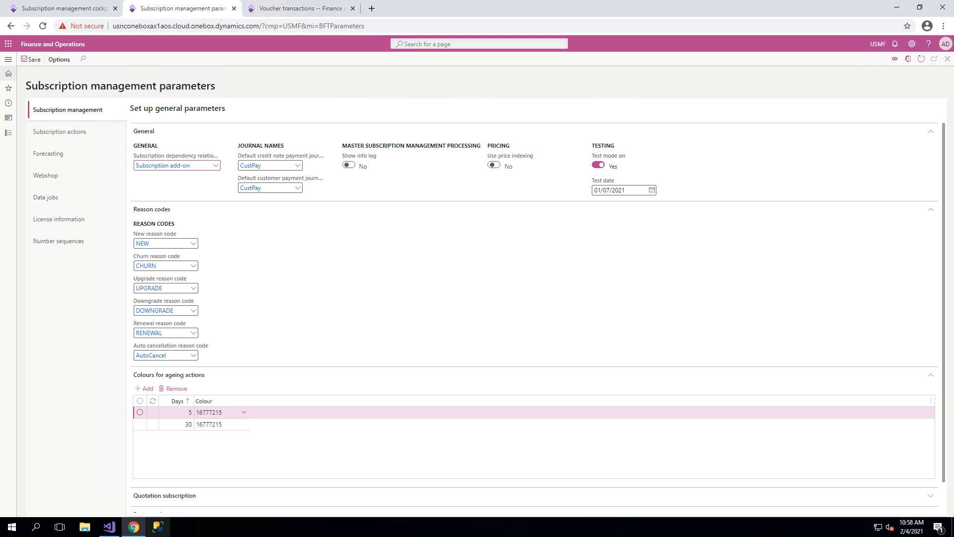
pyautogui.click(86, 9)
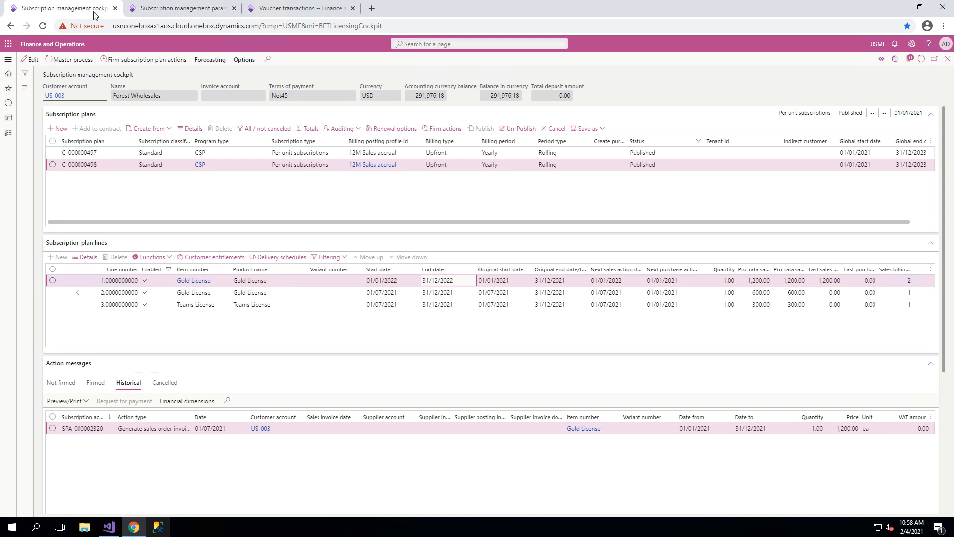
pyautogui.click(96, 382)
pyautogui.click(64, 62)
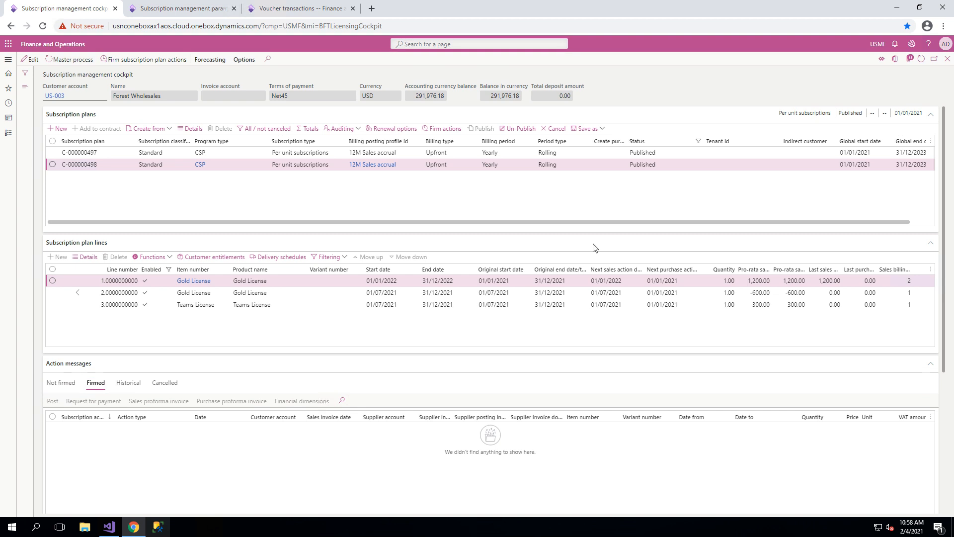
pyautogui.click(908, 503)
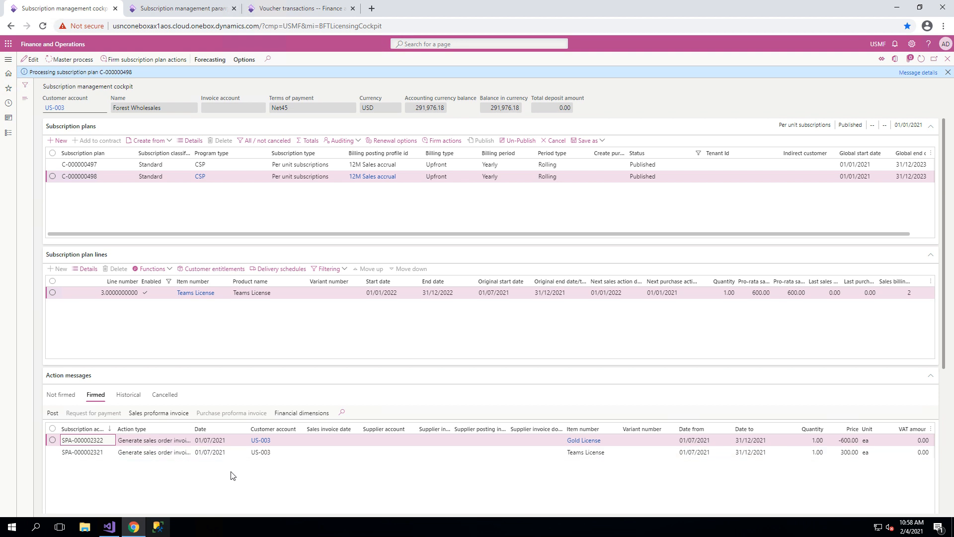
# Step: Check the firmed Gold License credit and Teams License invoice actions, and post the Teams License action
pyautogui.scroll(-2, 233, 476)
pyautogui.scroll(-3, 234, 477)
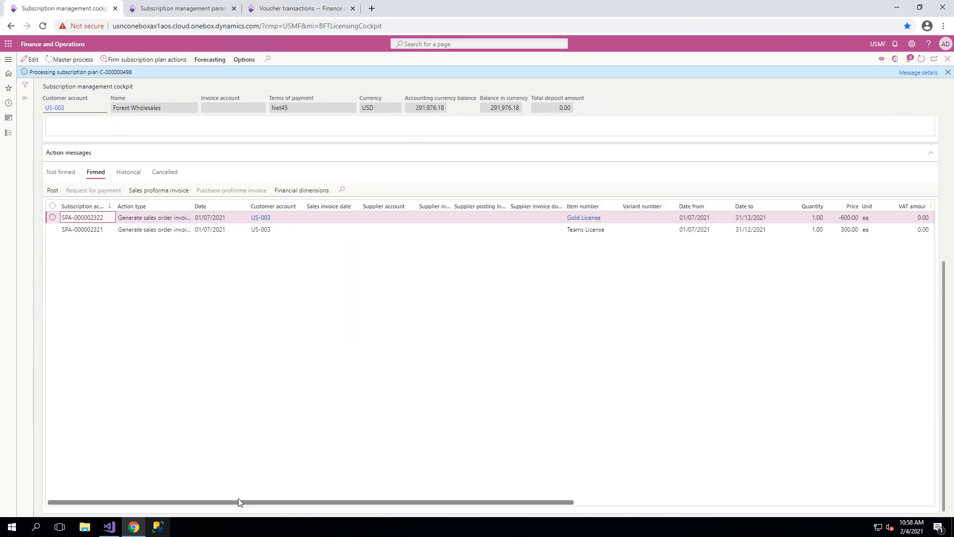
pyautogui.moveTo(238, 501); pyautogui.dragTo(480, 500)
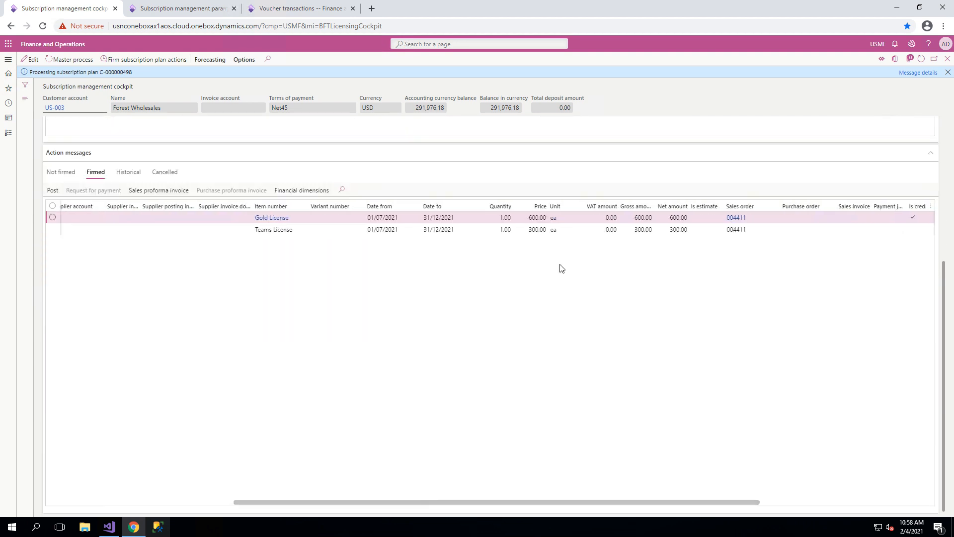
pyautogui.click(293, 231)
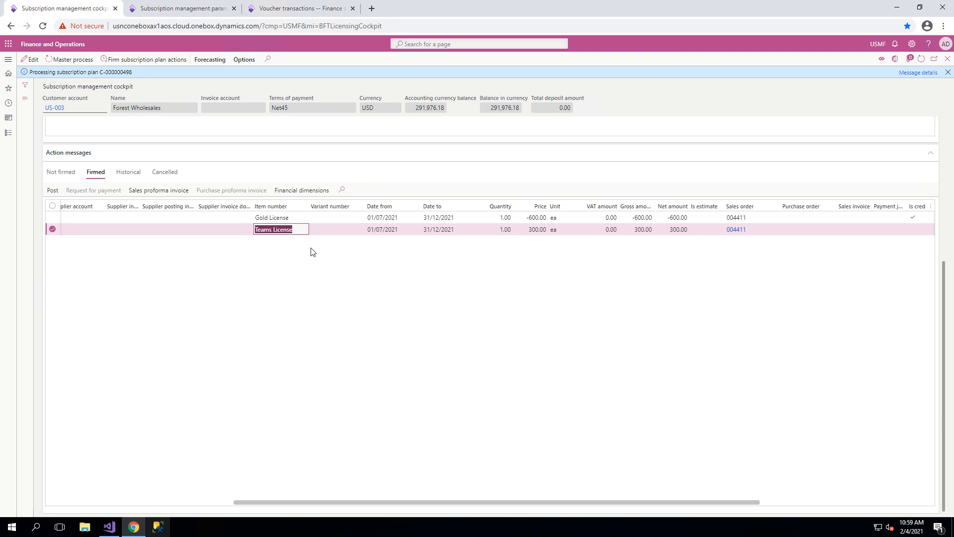
pyautogui.scroll(2, 298, 359)
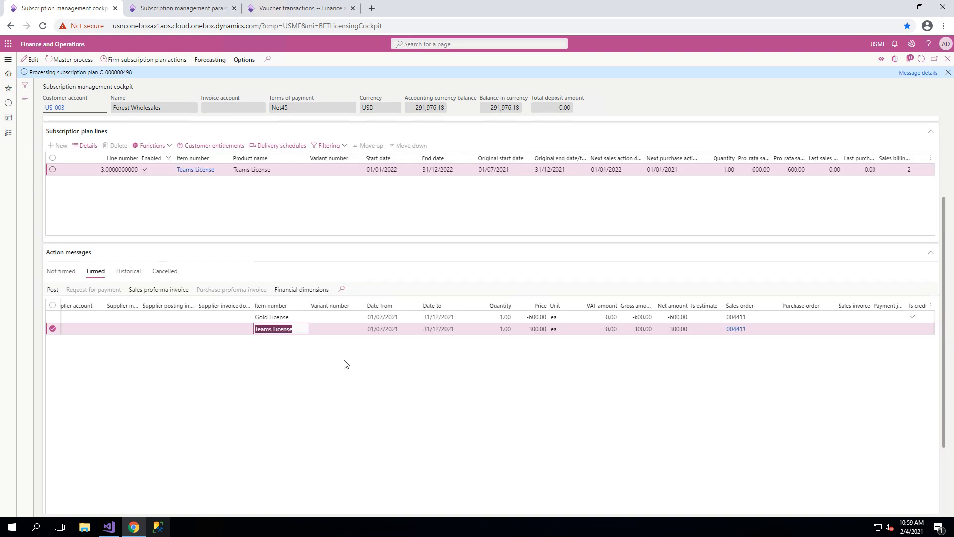
pyautogui.click(947, 72)
pyautogui.click(53, 278)
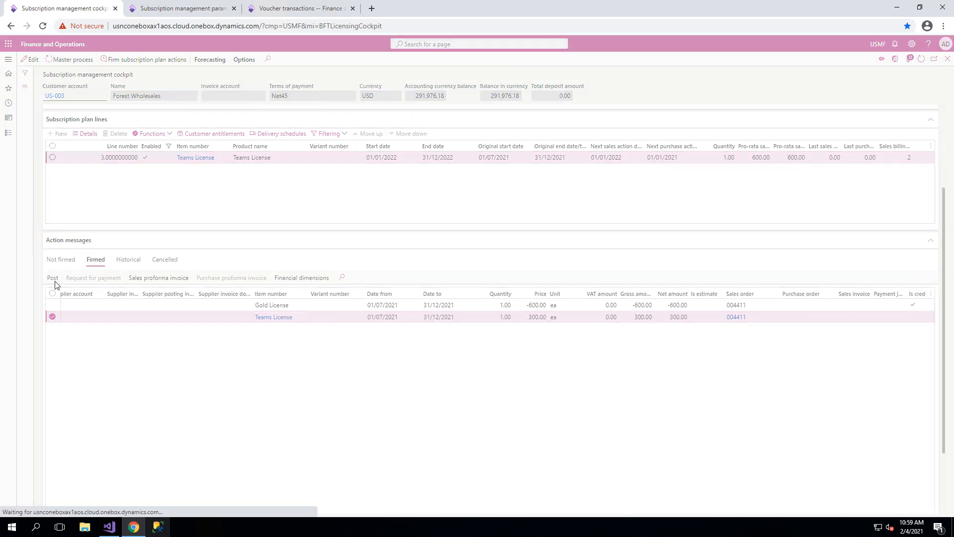
pyautogui.click(565, 255)
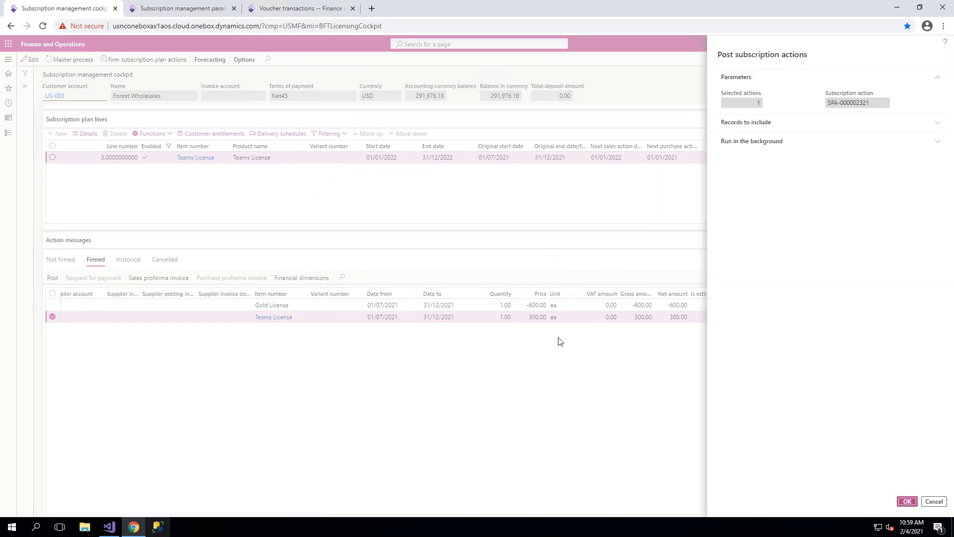
pyautogui.click(907, 501)
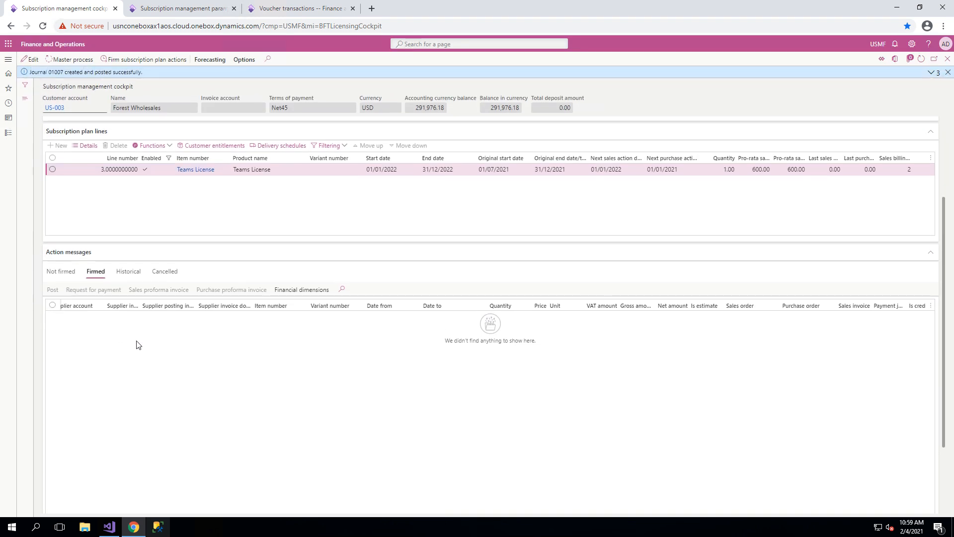
# Step: Check the historical action messages, and open the voucher transactions of the newest sales order invoice in the refreshed audit trail
pyautogui.click(132, 273)
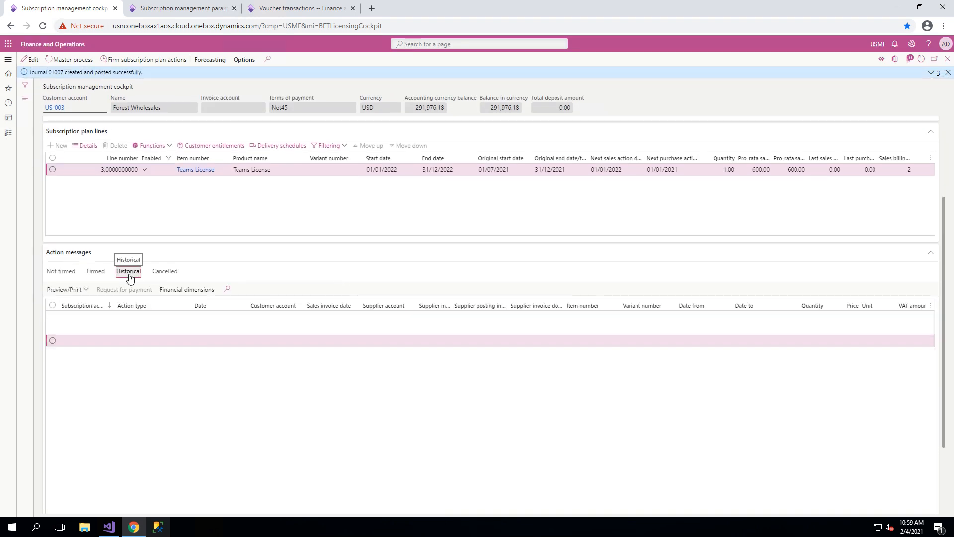
pyautogui.scroll(-1, 368, 447)
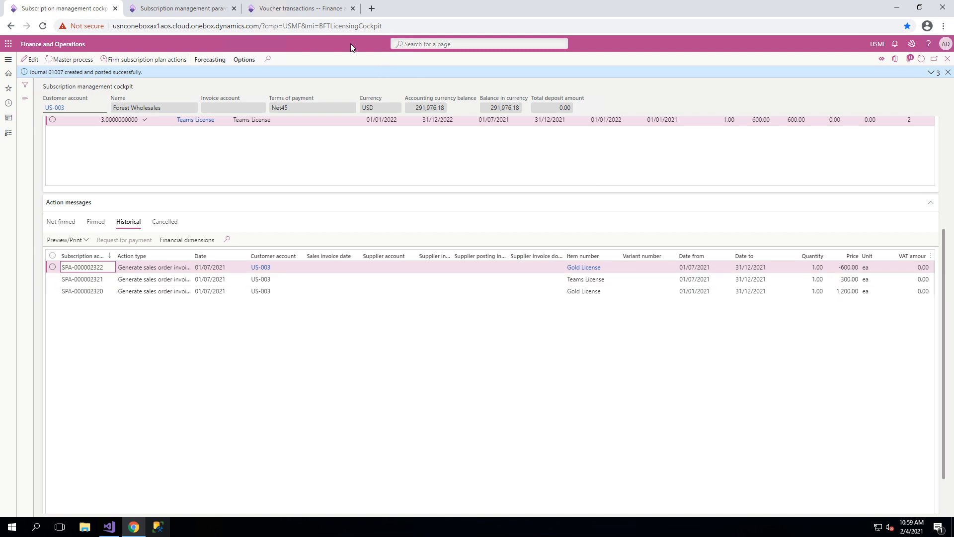
pyautogui.click(304, 8)
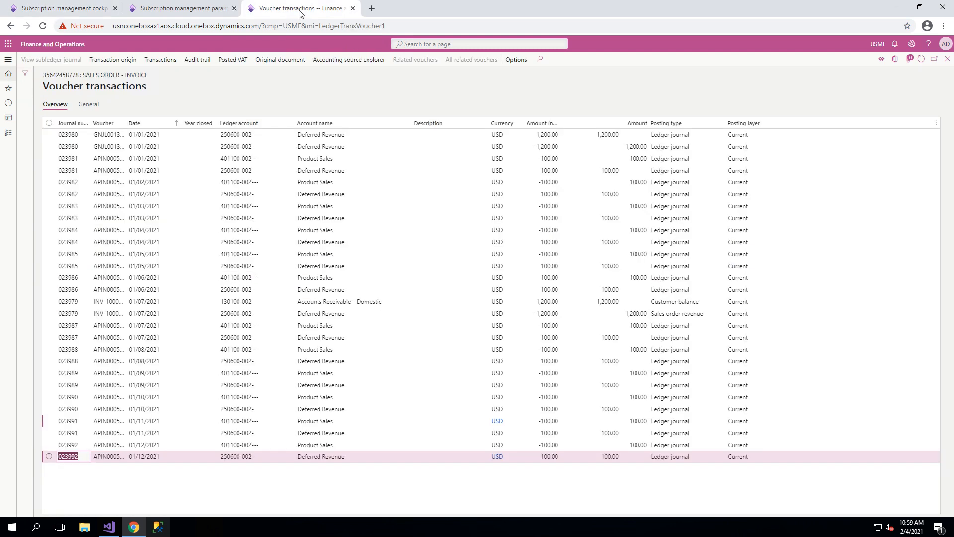
pyautogui.click(948, 60)
pyautogui.click(921, 60)
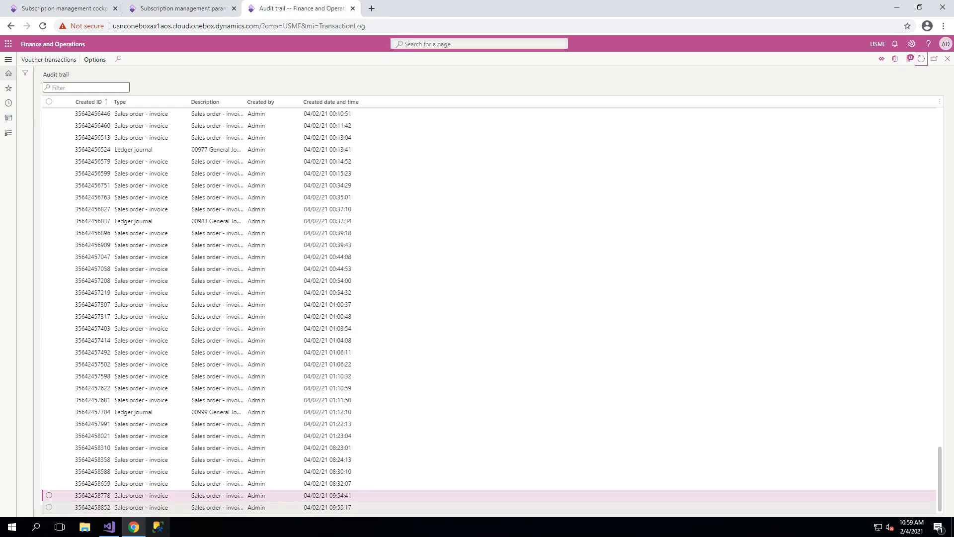
pyautogui.click(337, 507)
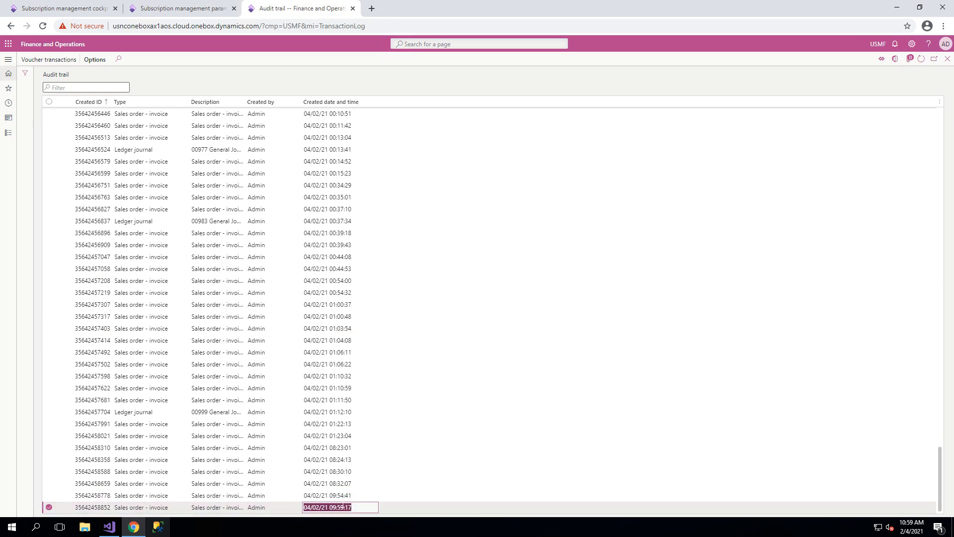
pyautogui.click(50, 59)
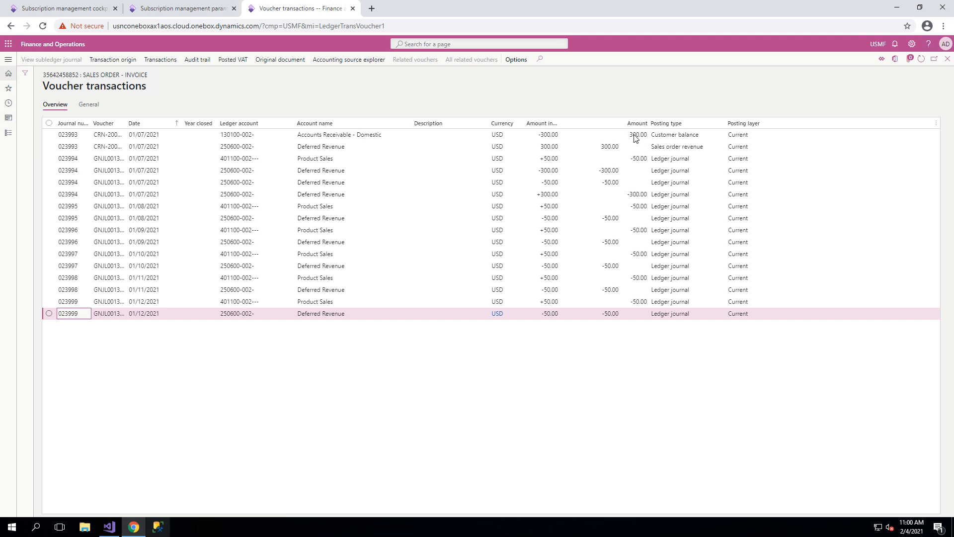
# Step: Compare the credit note's voucher transactions with the historical Gold License and Teams License actions in the subscription management cockpit
pyautogui.click(71, 9)
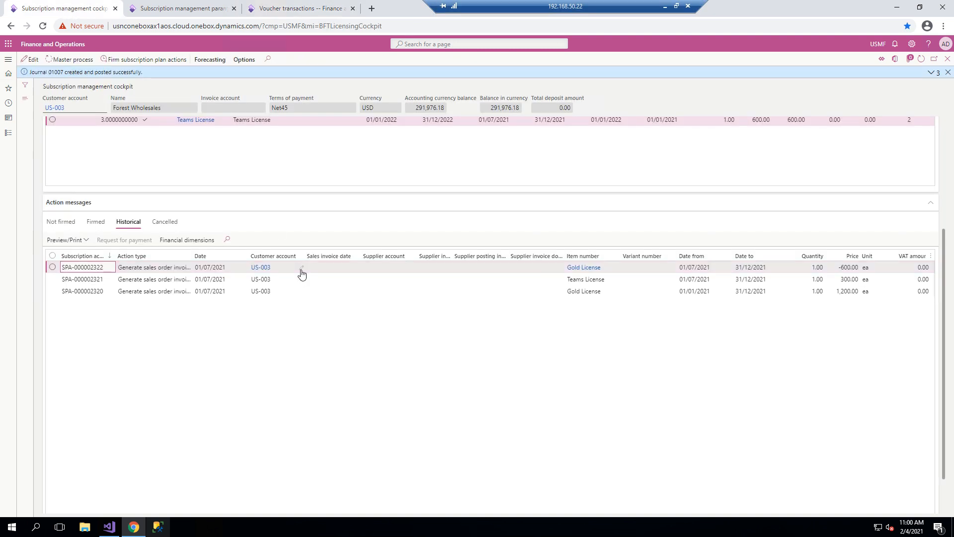
pyautogui.scroll(2, 411, 292)
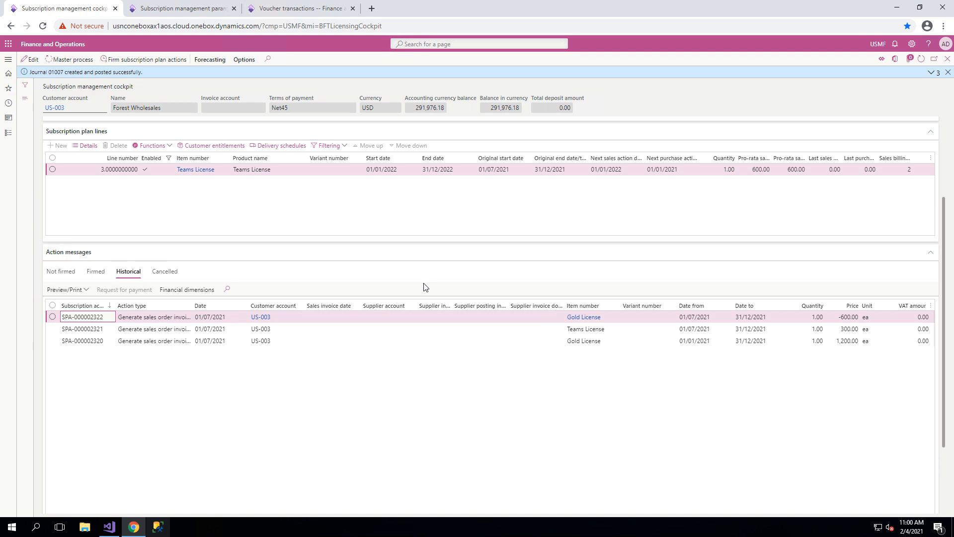
pyautogui.click(274, 9)
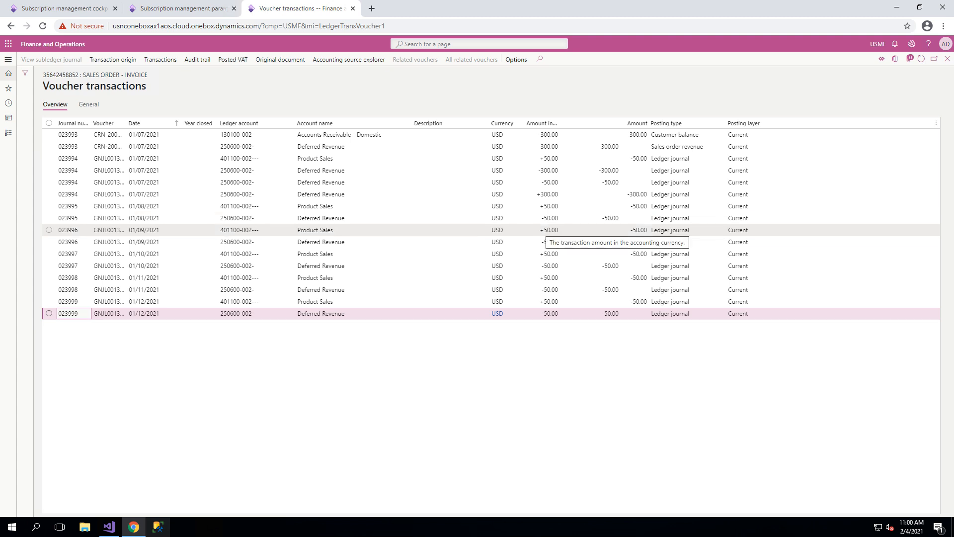
pyautogui.click(83, 14)
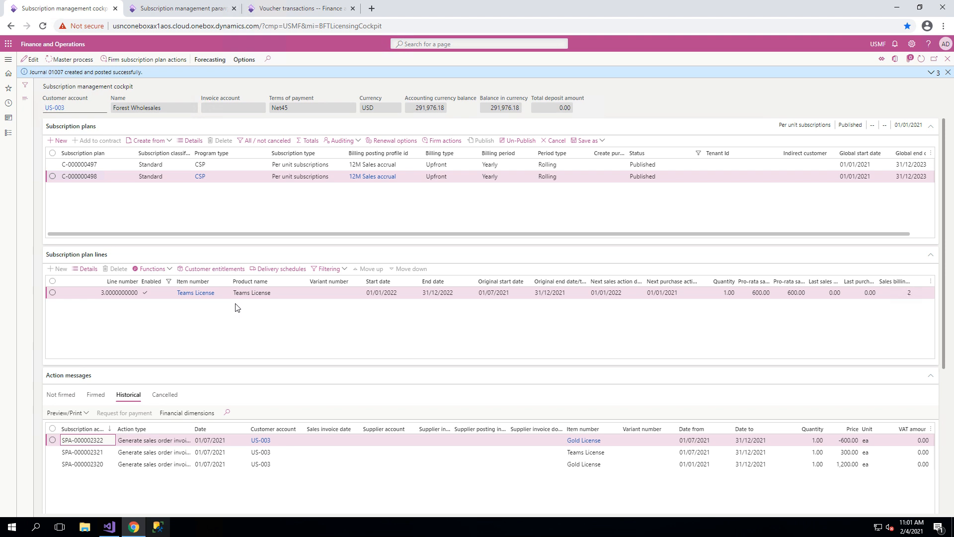
# Step: Show all subscription plan lines to review the disabled Gold License lines, and restore the filter to enabled lines only
pyautogui.click(338, 270)
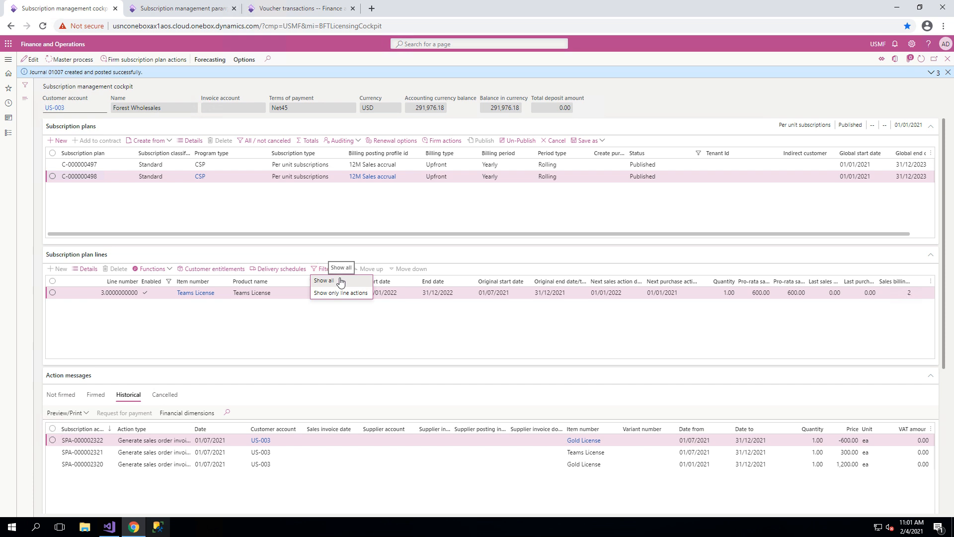
pyautogui.click(338, 278)
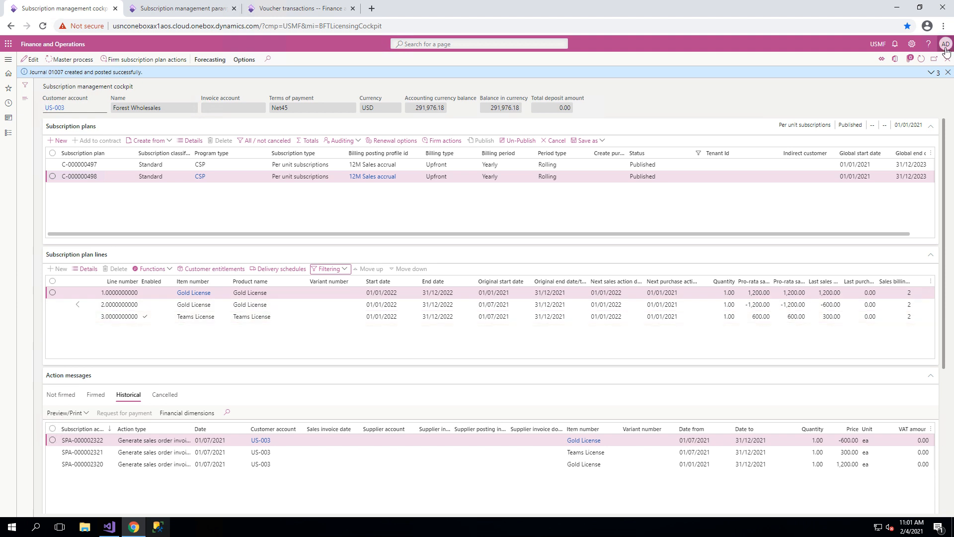
pyautogui.click(947, 72)
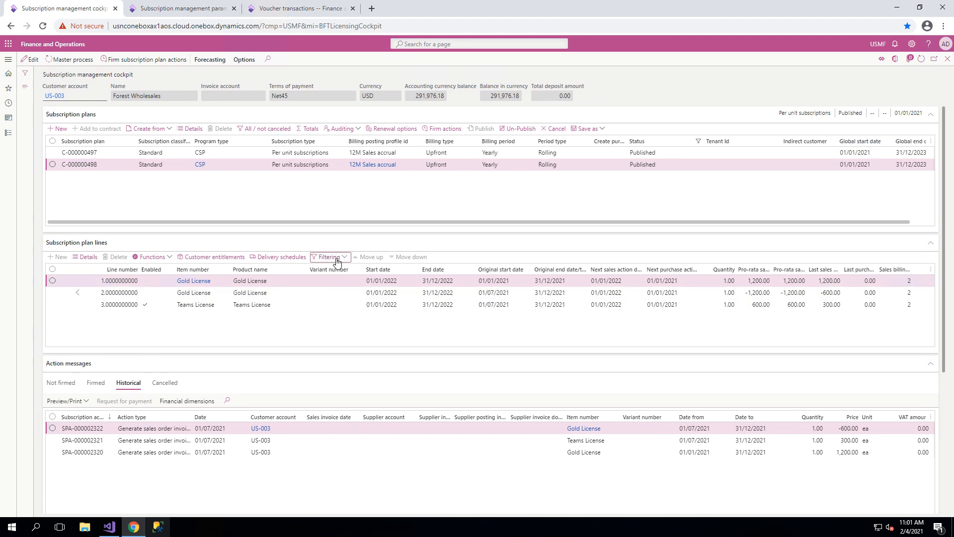
pyautogui.click(338, 257)
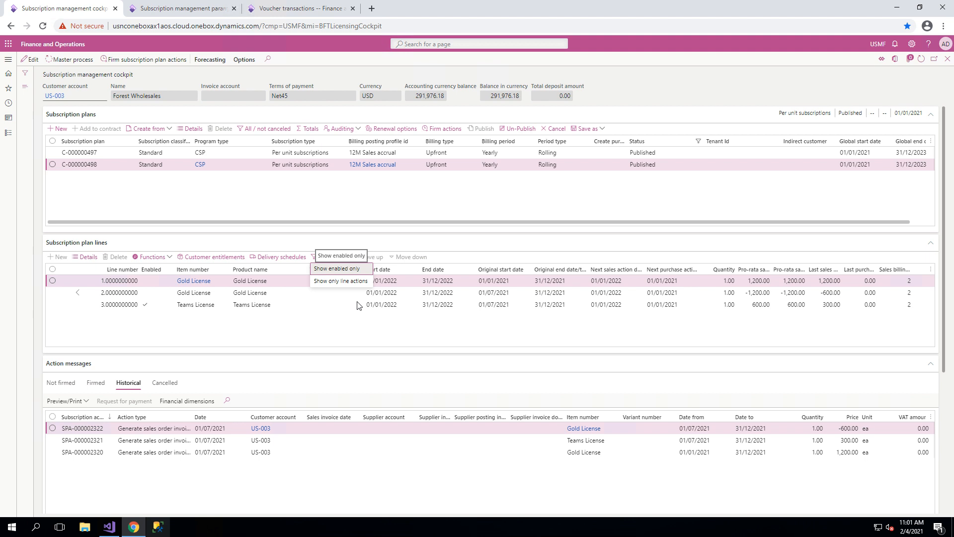
pyautogui.click(336, 269)
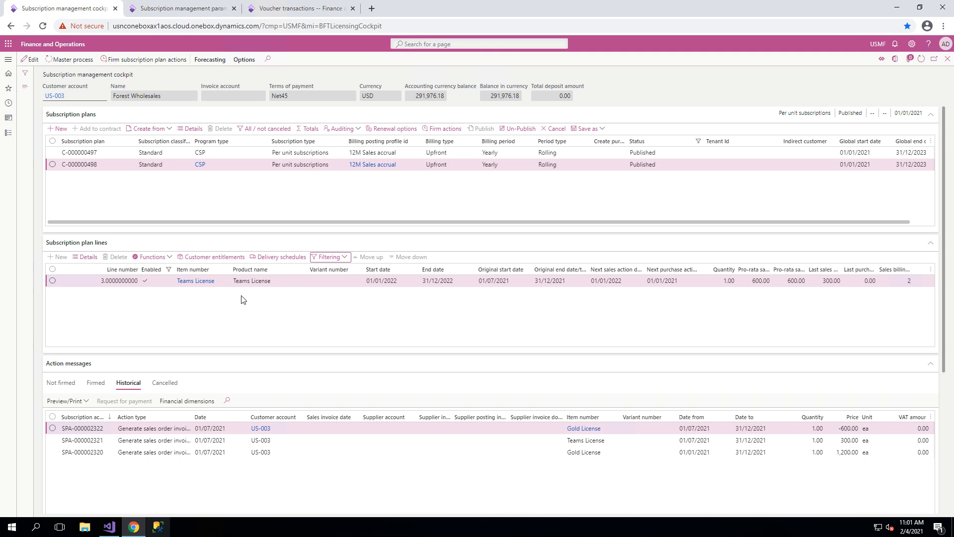
# Step: Un-publish the selected subscription plan and add a Teams License line with a quantity of 10
pyautogui.click(518, 129)
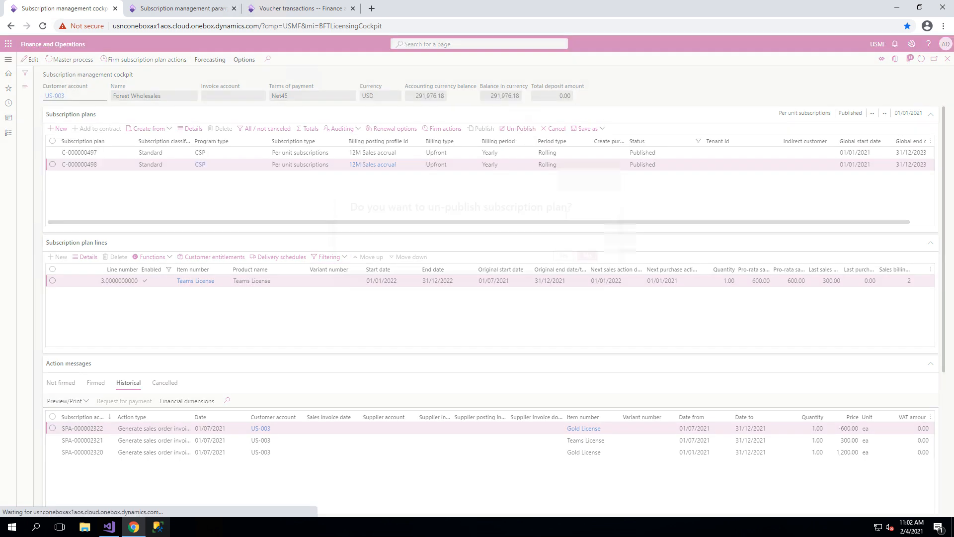
pyautogui.click(566, 256)
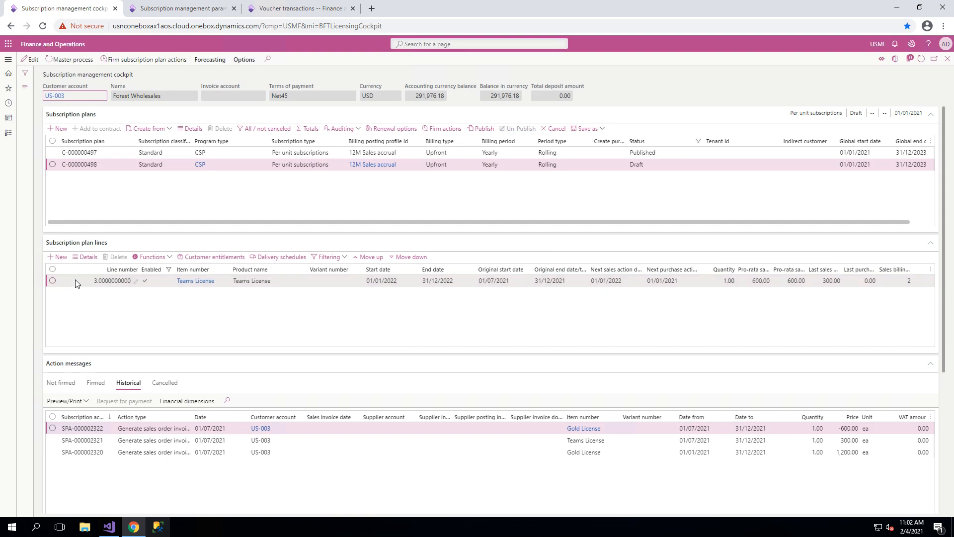
pyautogui.click(54, 257)
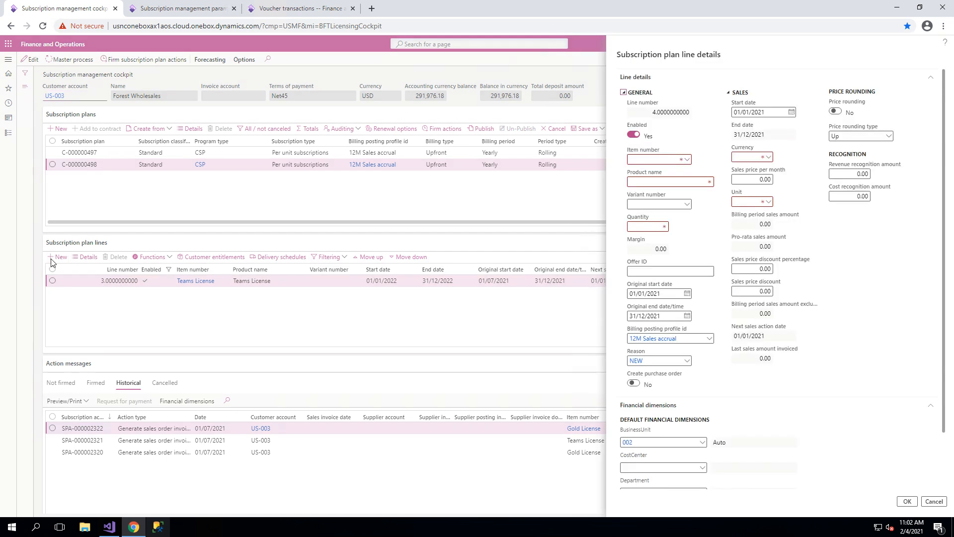
pyautogui.click(687, 159)
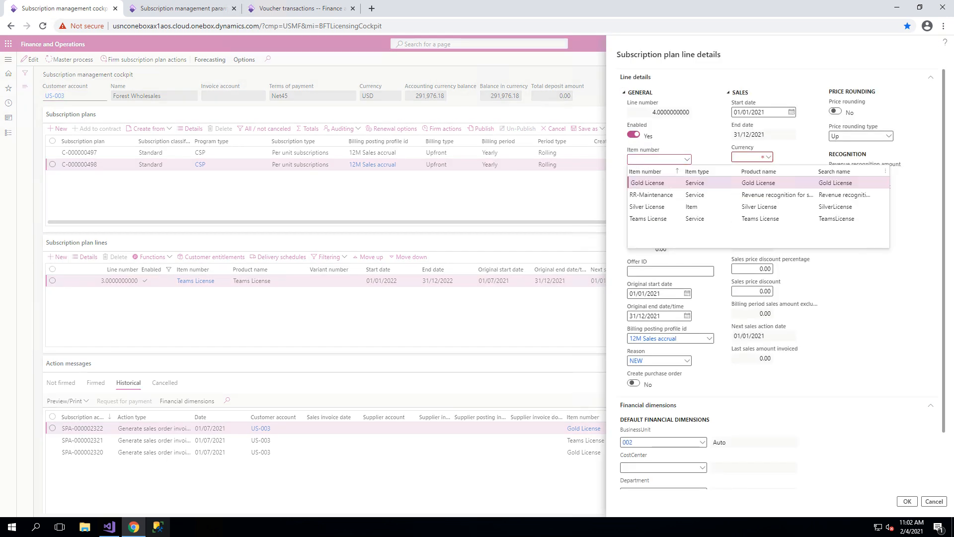
pyautogui.click(648, 219)
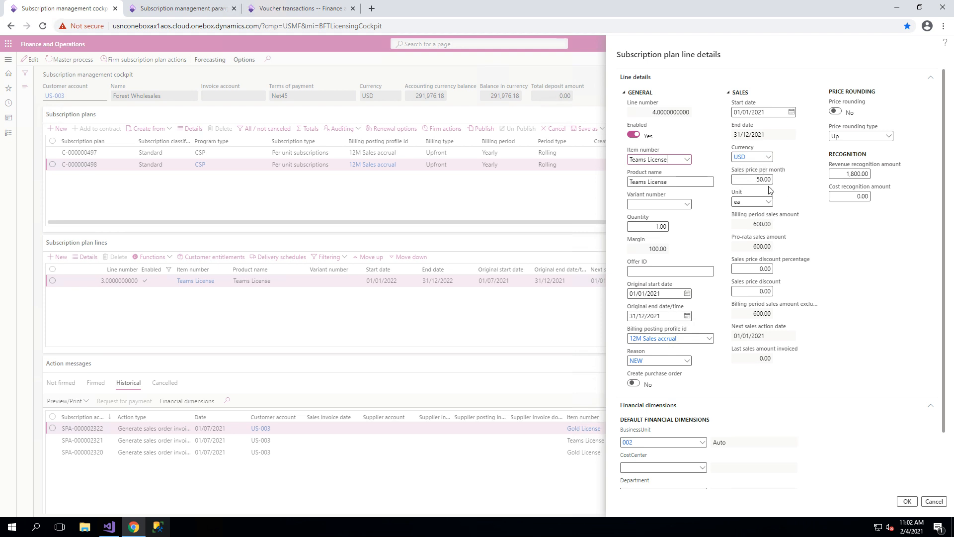
pyautogui.click(660, 227)
pyautogui.write('10')
pyautogui.click(913, 503)
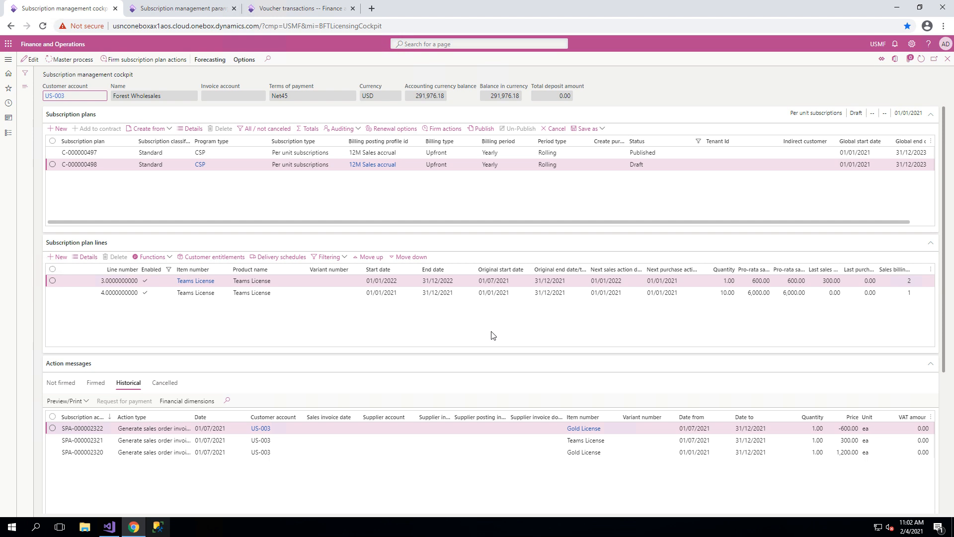
# Step: Set the start date of the 10-unit Teams License line to 01/01/2022 and publish the subscription plan
pyautogui.click(335, 293)
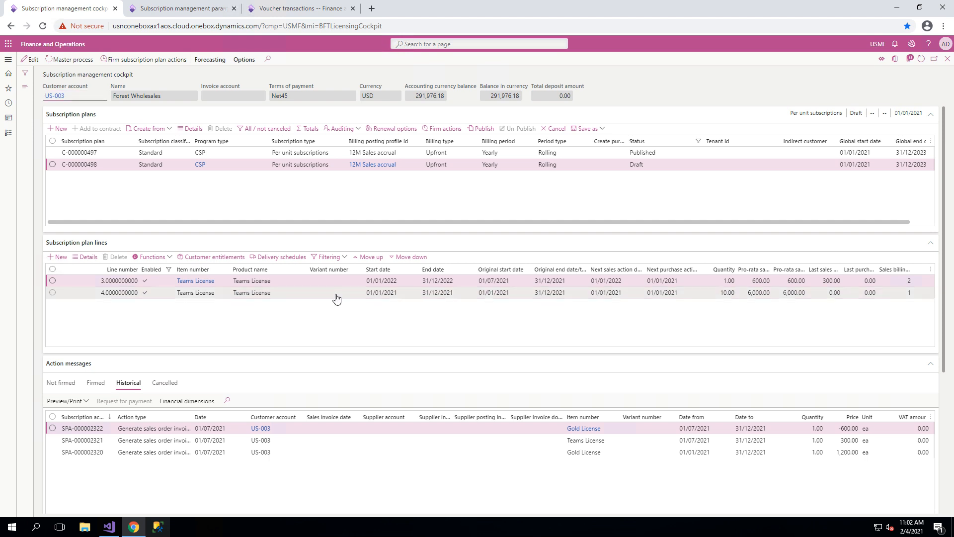
pyautogui.click(85, 257)
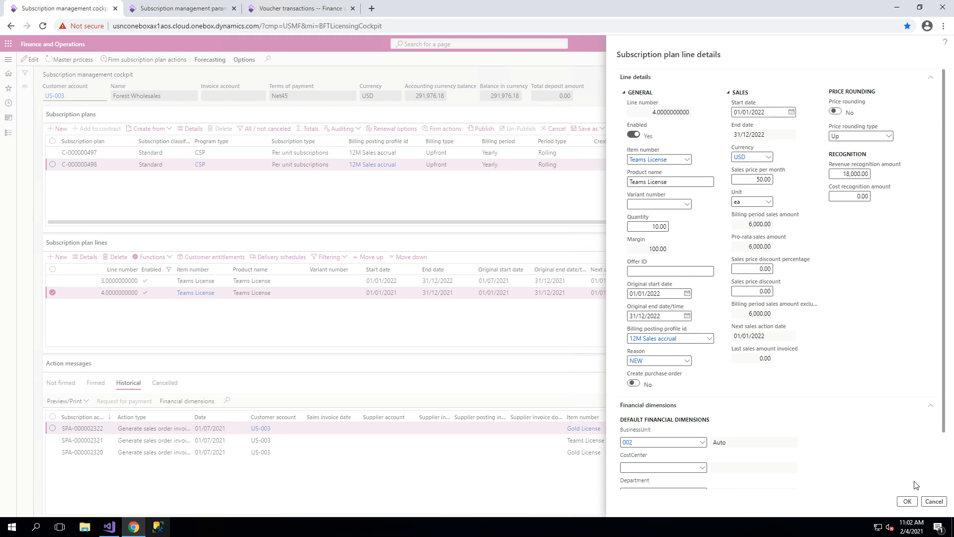
pyautogui.click(906, 500)
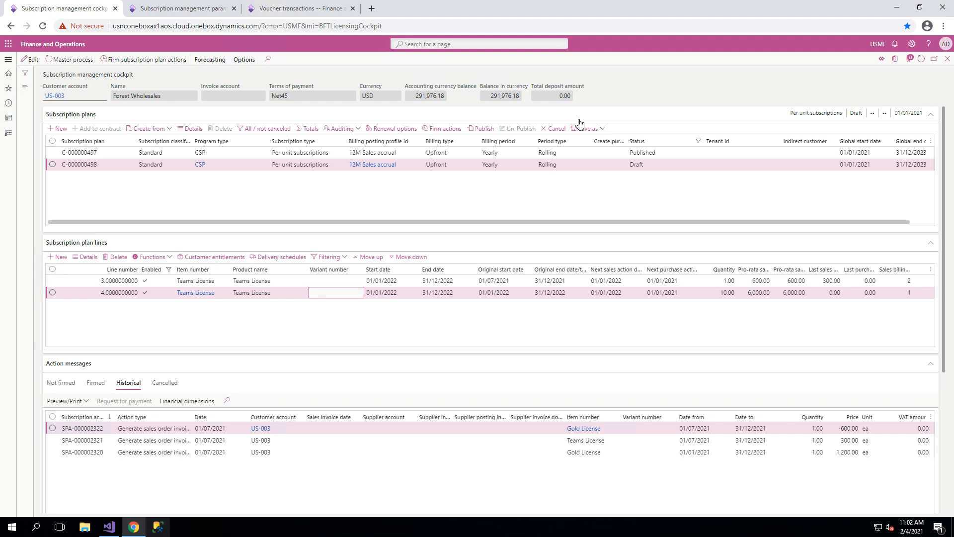
pyautogui.click(483, 129)
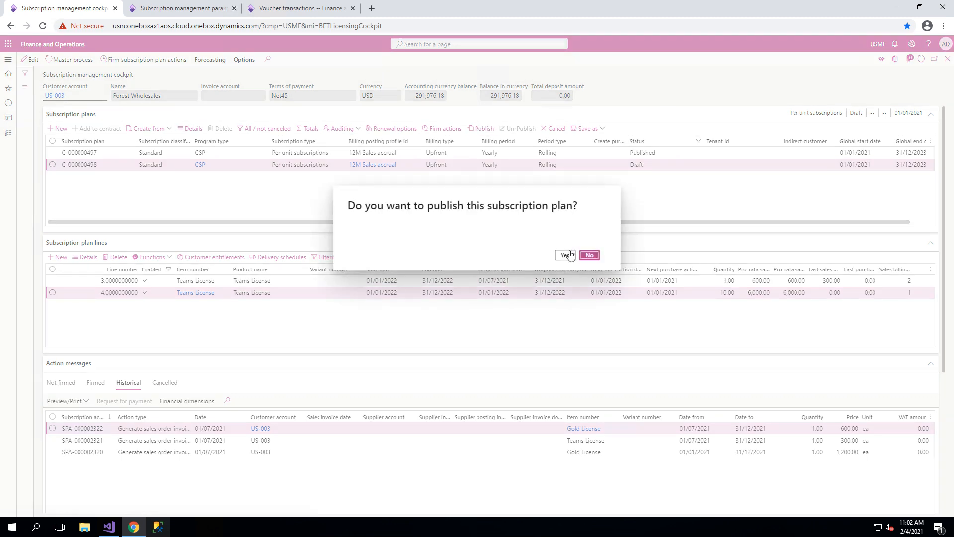
pyautogui.click(568, 255)
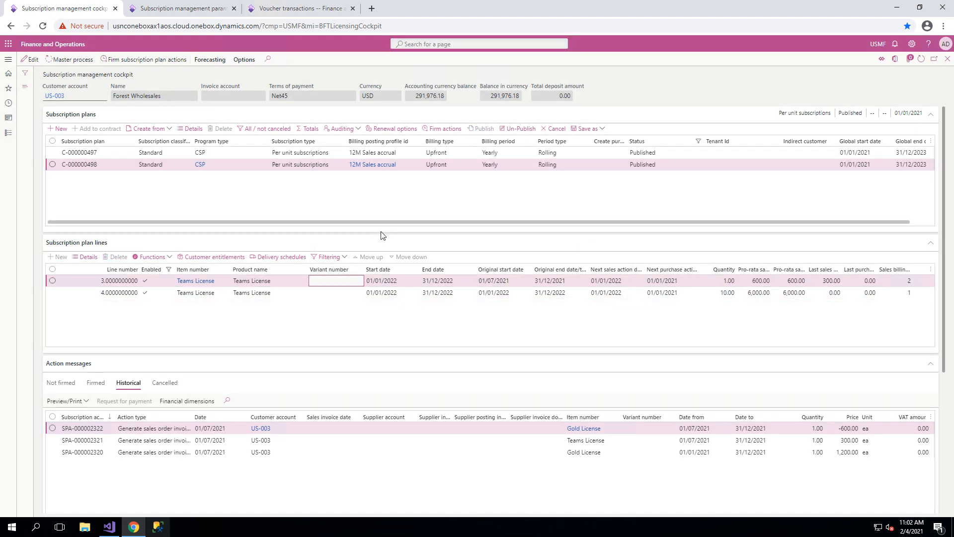
# Step: Set the test date in the subscription management parameters to 01/07/2022 and save
pyautogui.click(185, 8)
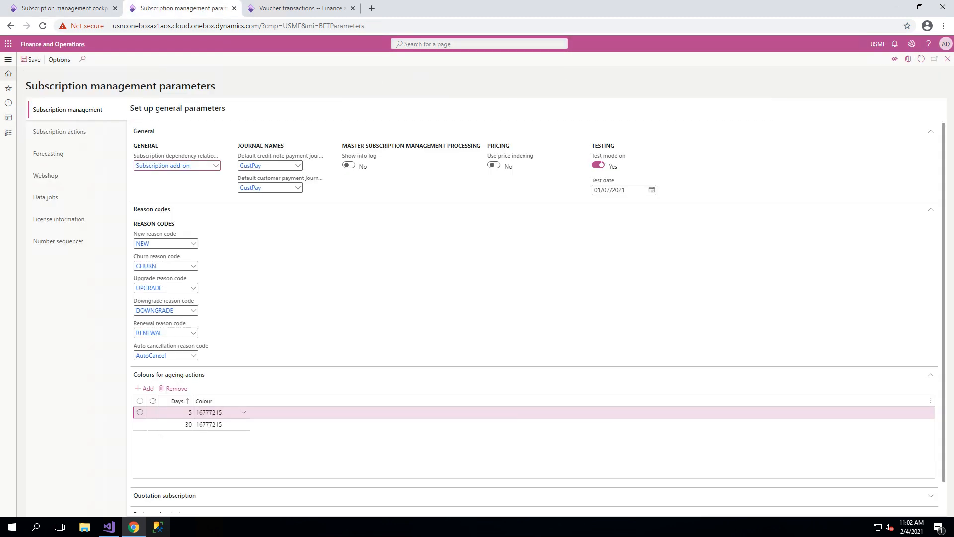
pyautogui.click(606, 190)
pyautogui.click(28, 60)
pyautogui.click(82, 11)
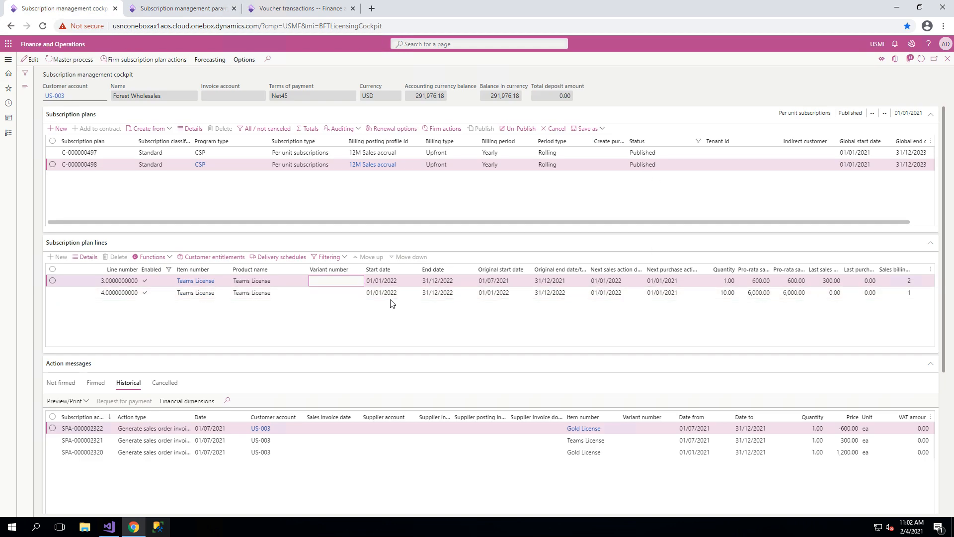
# Step: Run the master subscription process for the selected plan and post the resulting firmed Teams License action
pyautogui.click(77, 60)
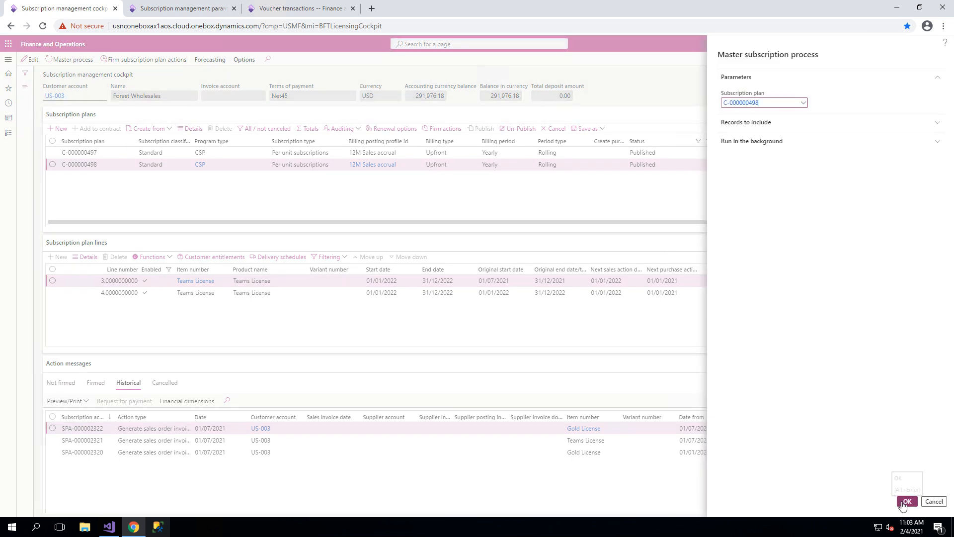
pyautogui.click(902, 502)
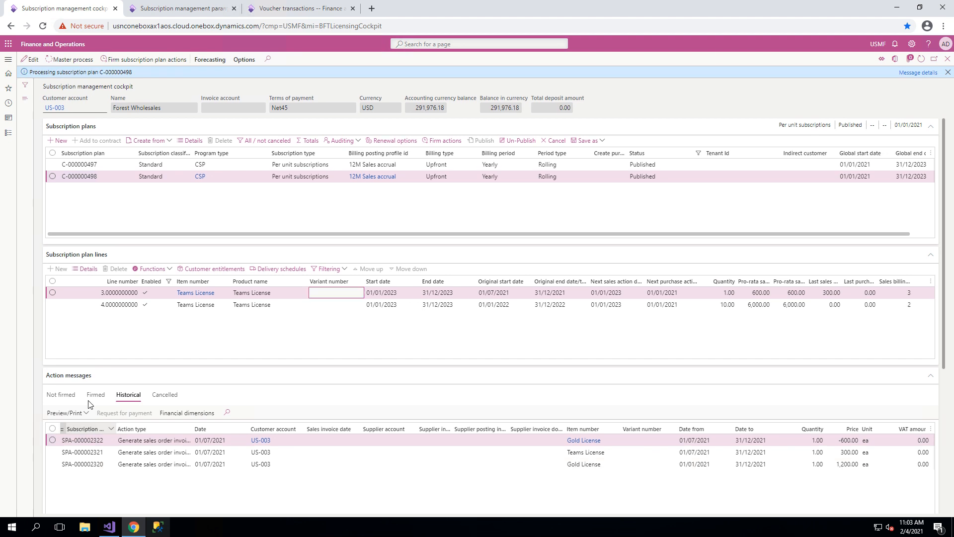
pyautogui.click(95, 394)
pyautogui.scroll(-1, 234, 477)
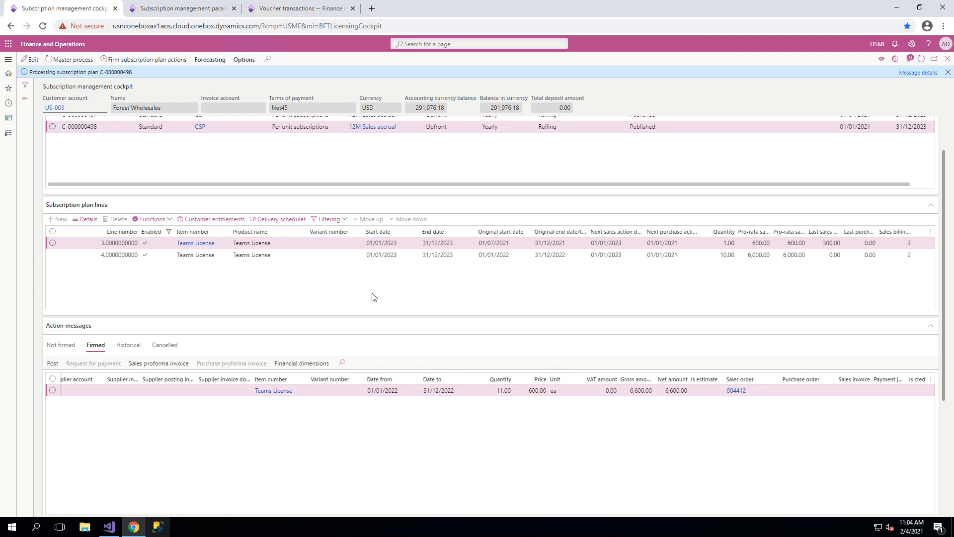
pyautogui.click(52, 390)
pyautogui.click(52, 363)
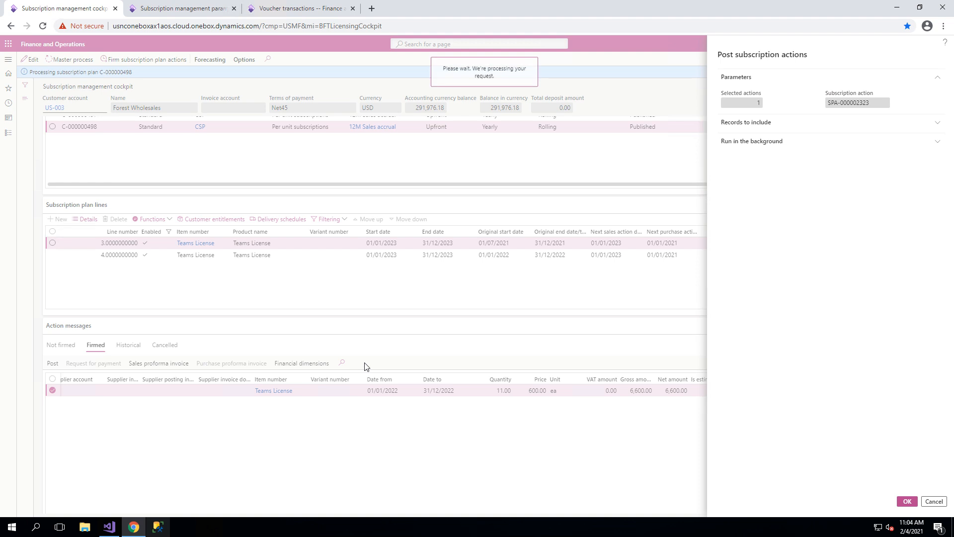
# Step: Review the historical Teams License action for 2022, including its quantity, amounts, sales order and sales invoice
pyautogui.click(130, 344)
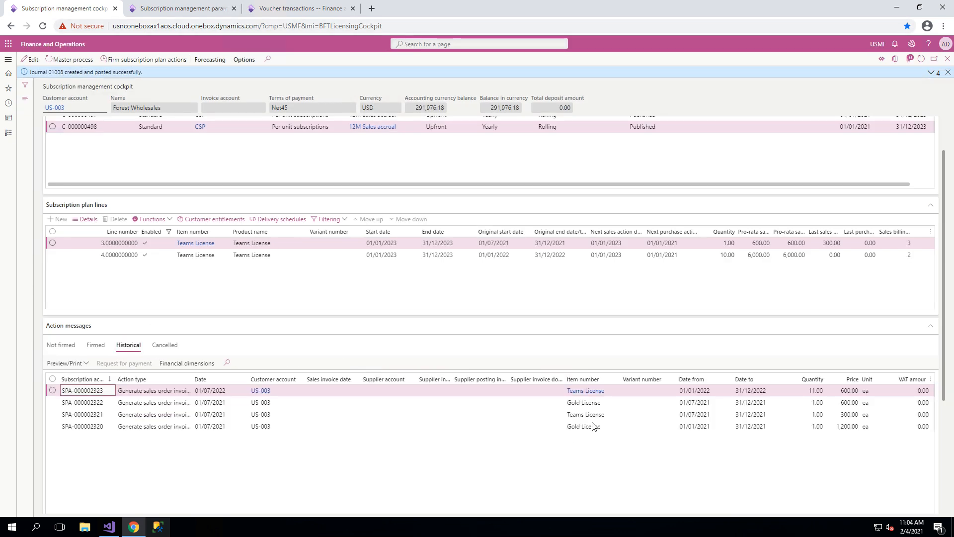
pyautogui.click(713, 395)
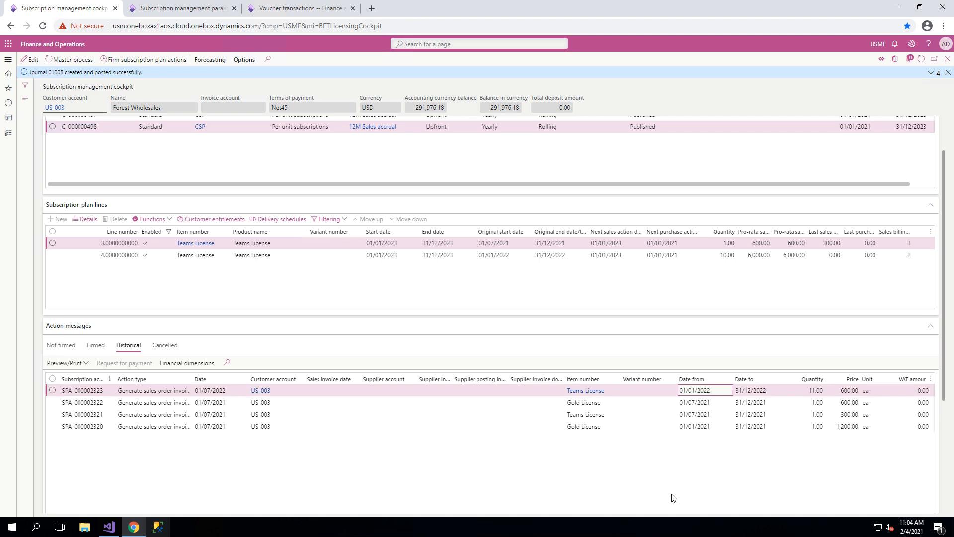
pyautogui.scroll(-3, 646, 502)
pyautogui.moveTo(564, 503); pyautogui.dragTo(714, 495)
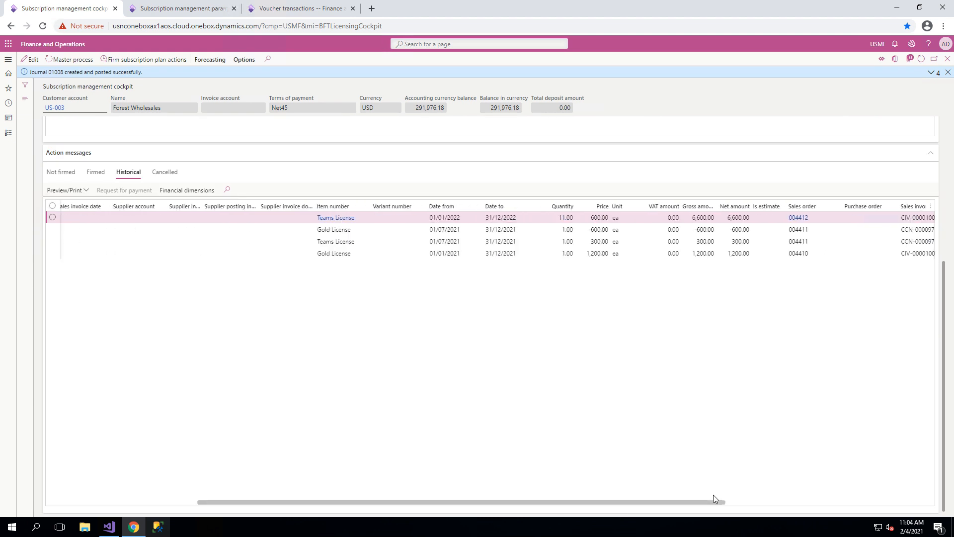
# Step: Review the voucher transactions of the newest sales order invoice in the refreshed audit trail, and return to the default dashboard
pyautogui.scroll(2, 561, 401)
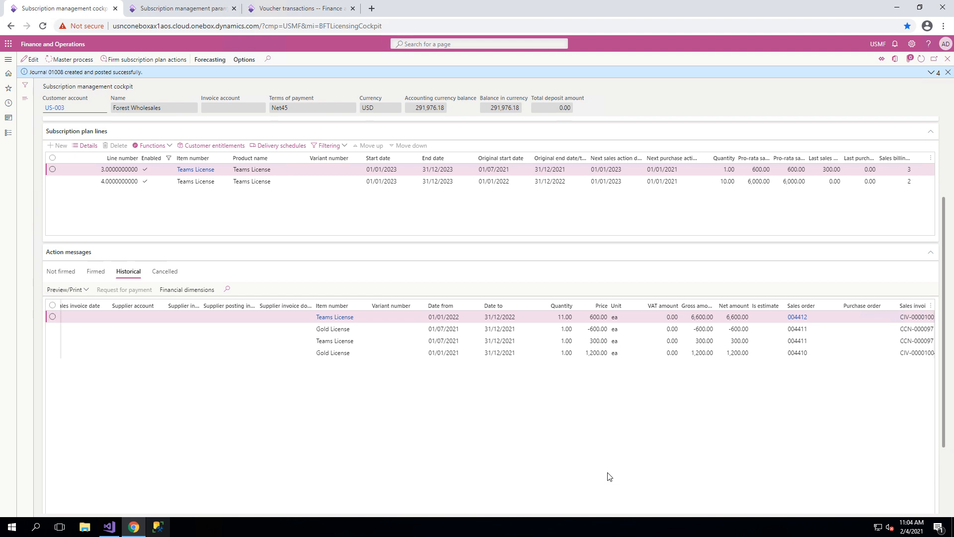
pyautogui.scroll(2, 609, 477)
pyautogui.click(298, 8)
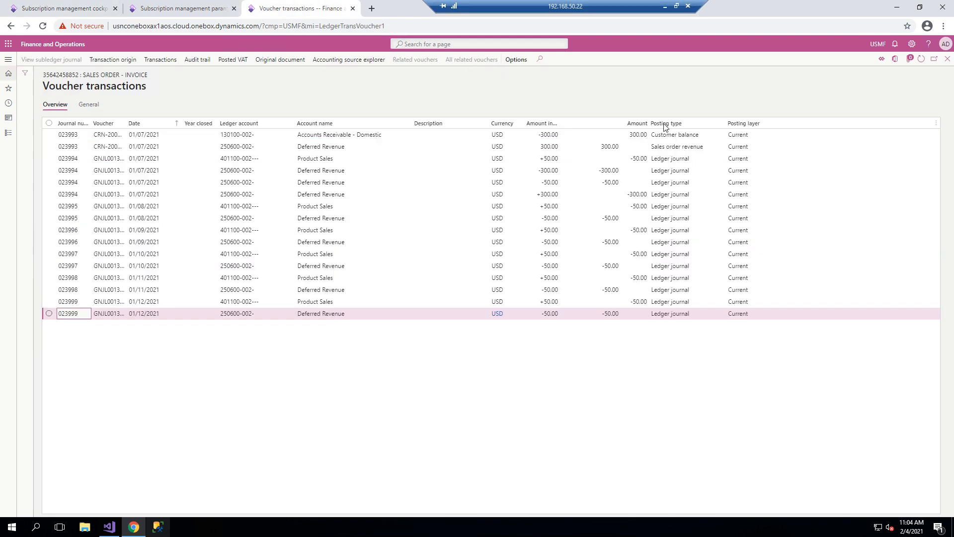
pyautogui.click(948, 59)
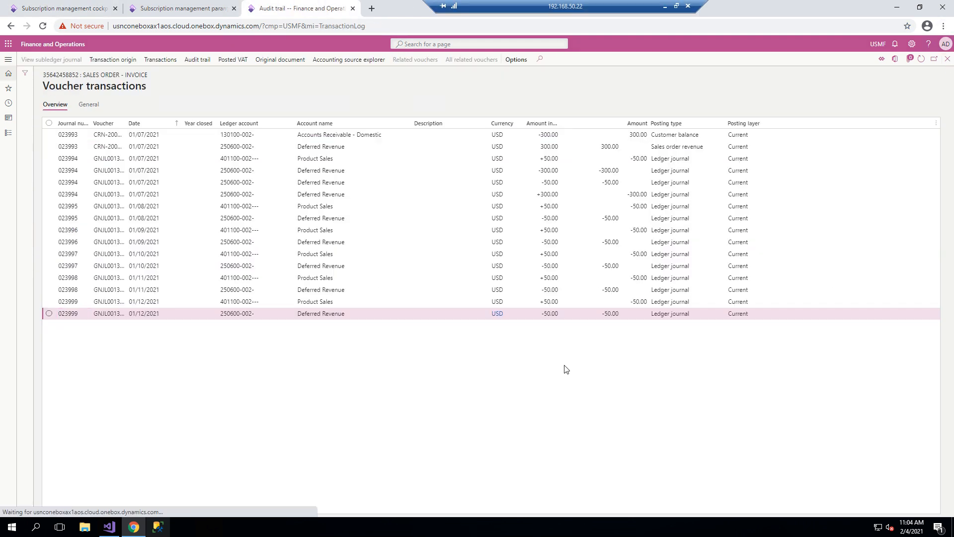
pyautogui.click(921, 59)
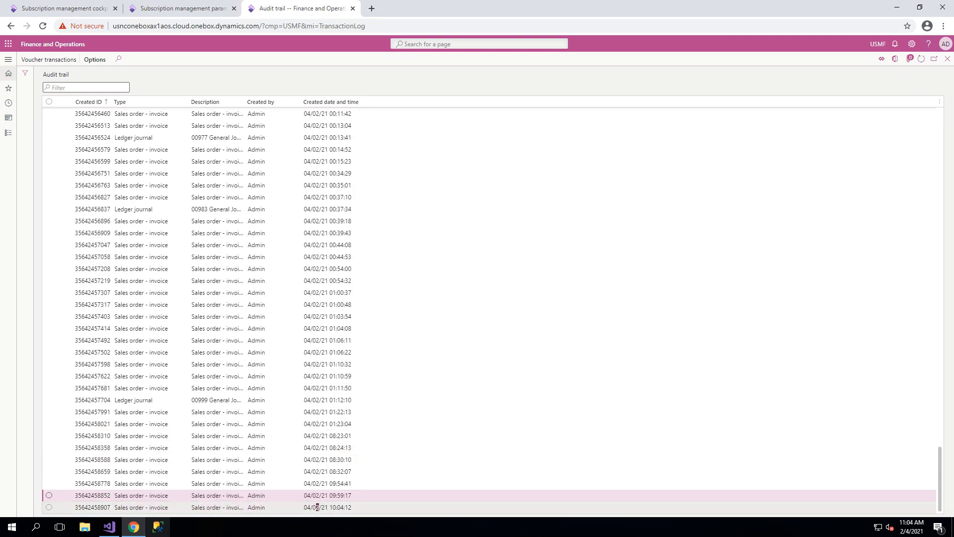
pyautogui.click(318, 506)
pyautogui.click(48, 59)
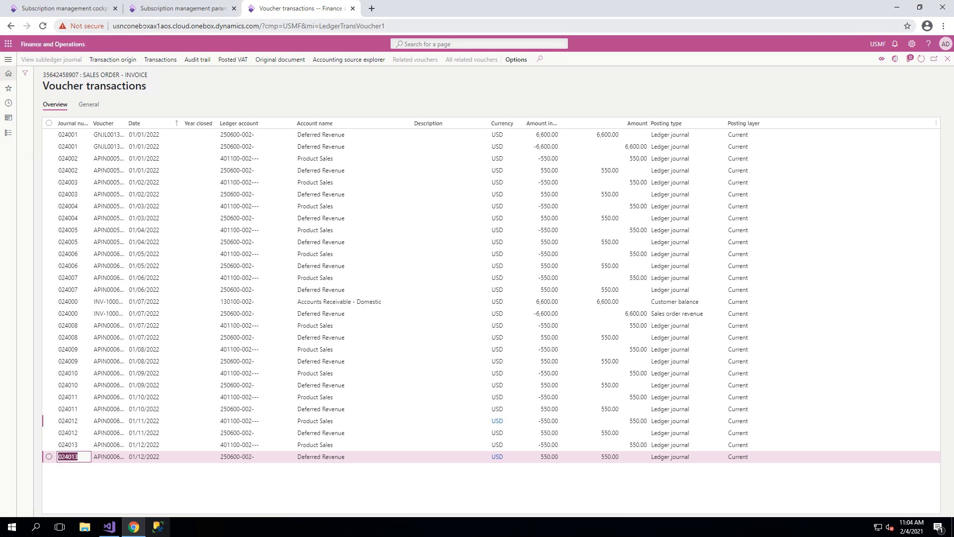
pyautogui.click(75, 49)
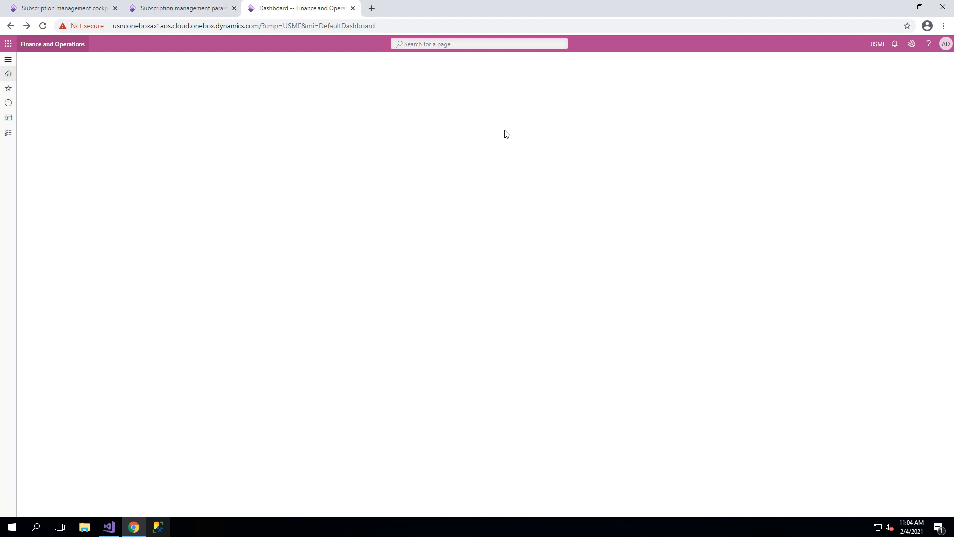